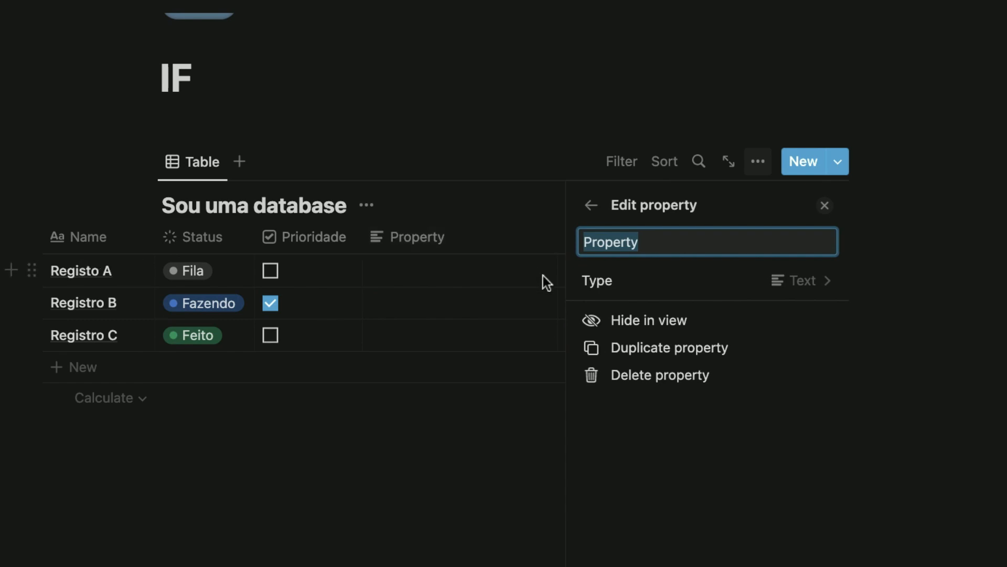
Name the new database property Fórmula.
{"action": "key", "text": "BackSpace"}
{"action": "key", "text": "BackSpace"}
{"action": "key", "text": "BackSpace"}
{"action": "type", "text": "rmua"}
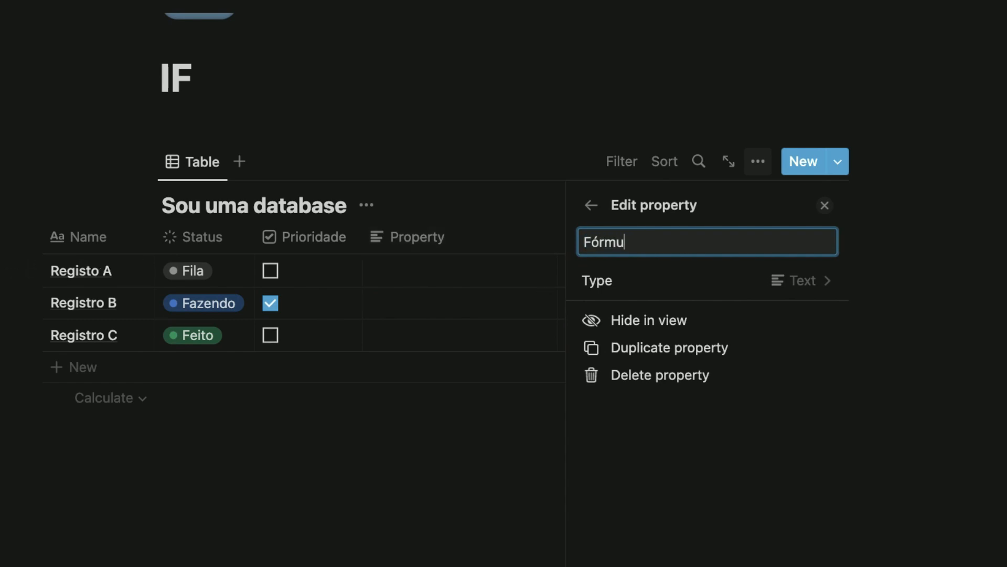
{"action": "key", "text": "Left"}
{"action": "type", "text": "l"}
Change the Fórmula property's type from text to Formula and close the property settings.
{"action": "left_click", "coordinate": [758, 294]}
{"action": "scroll", "coordinate": [663, 524], "scroll_direction": "down", "scroll_amount": 3}
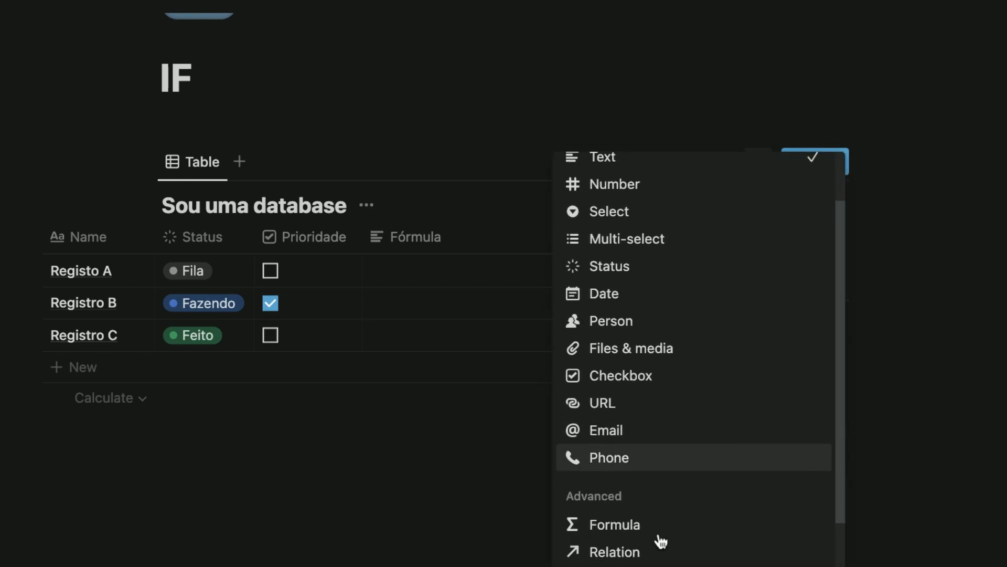
{"action": "left_click", "coordinate": [632, 519]}
{"action": "left_click", "coordinate": [446, 501]}
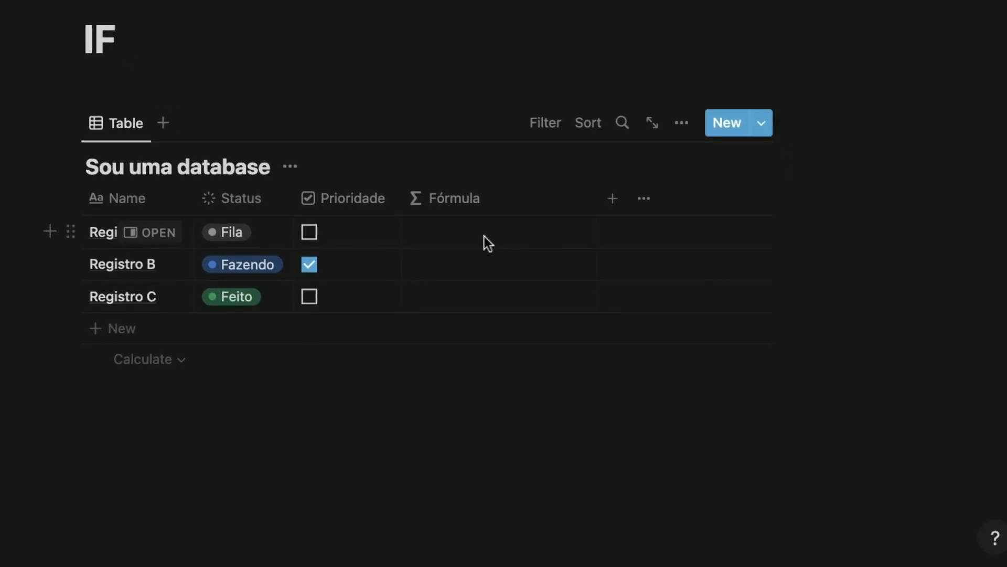
Save the formula if(prop("Prioridade")==true,"Prioridade","Aberto") in the Fórmula column.
{"action": "left_click", "coordinate": [503, 246]}
{"action": "type", "text": "if"}
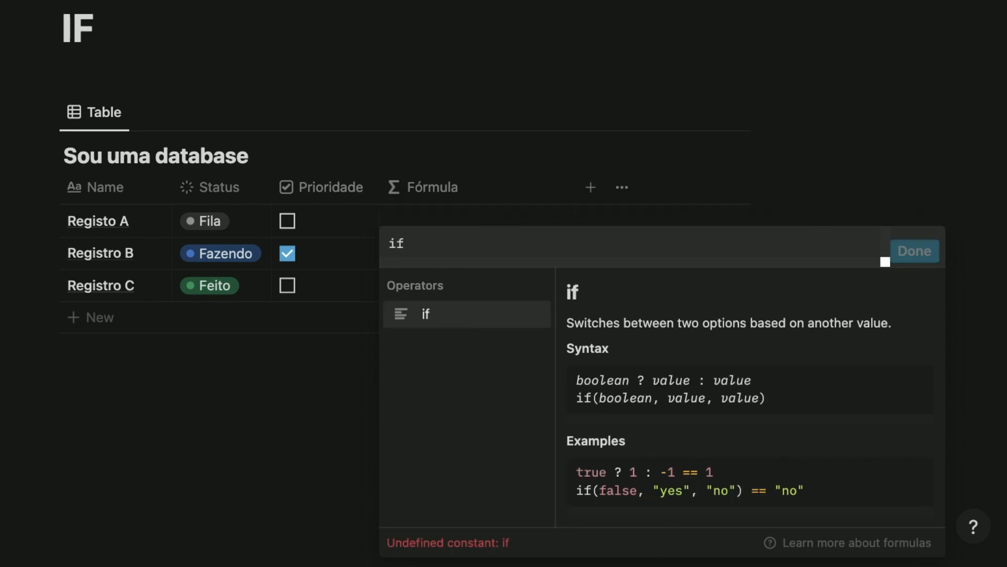
{"action": "type", "text": "("}
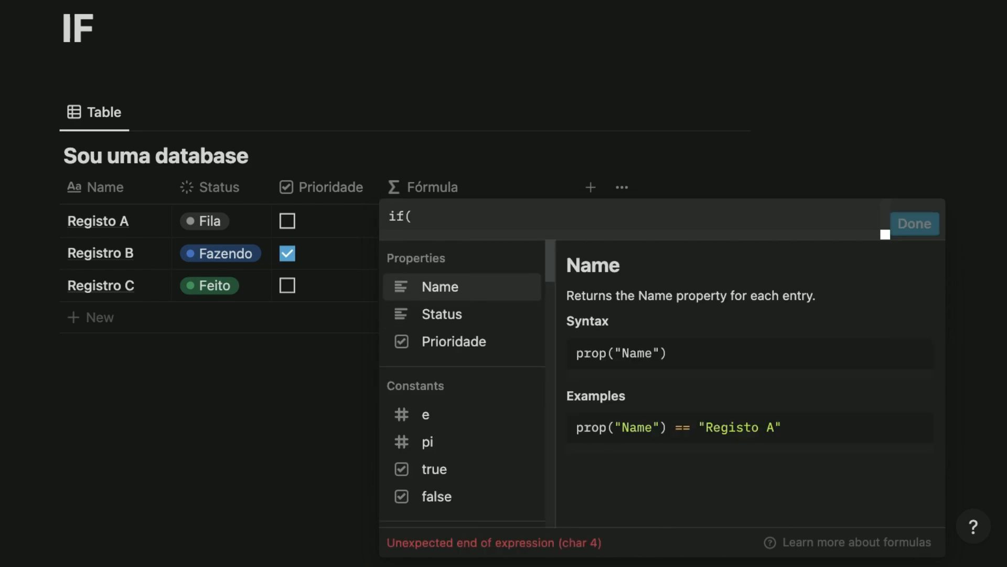
{"action": "left_click", "coordinate": [485, 342]}
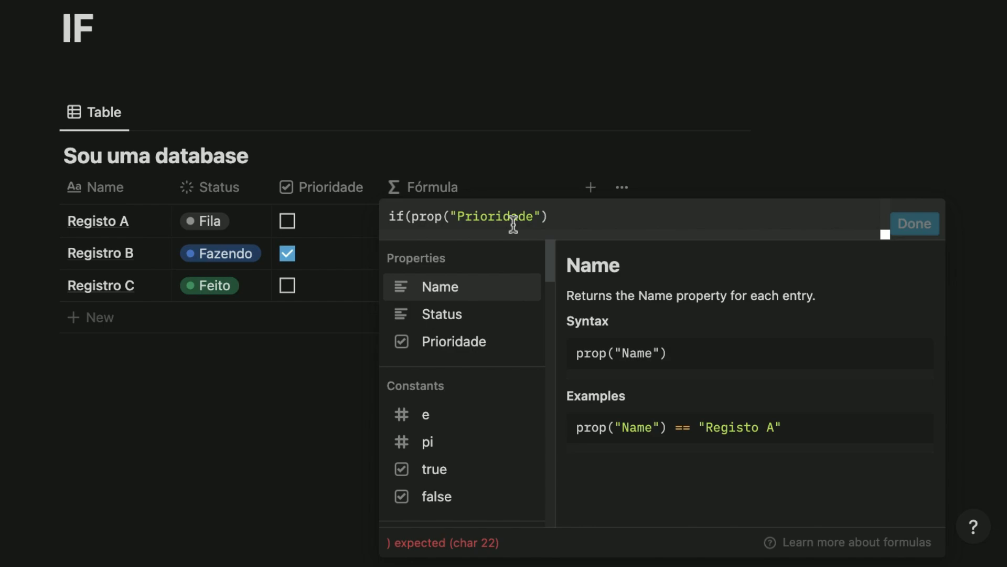
{"action": "type", "text": "==true"}
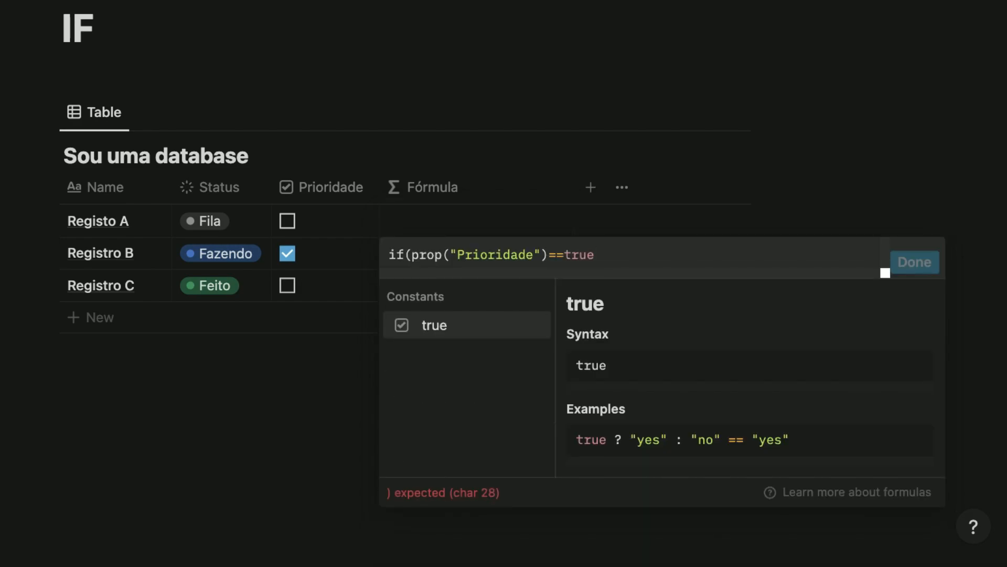
{"action": "type", "text": ",\"Prio"}
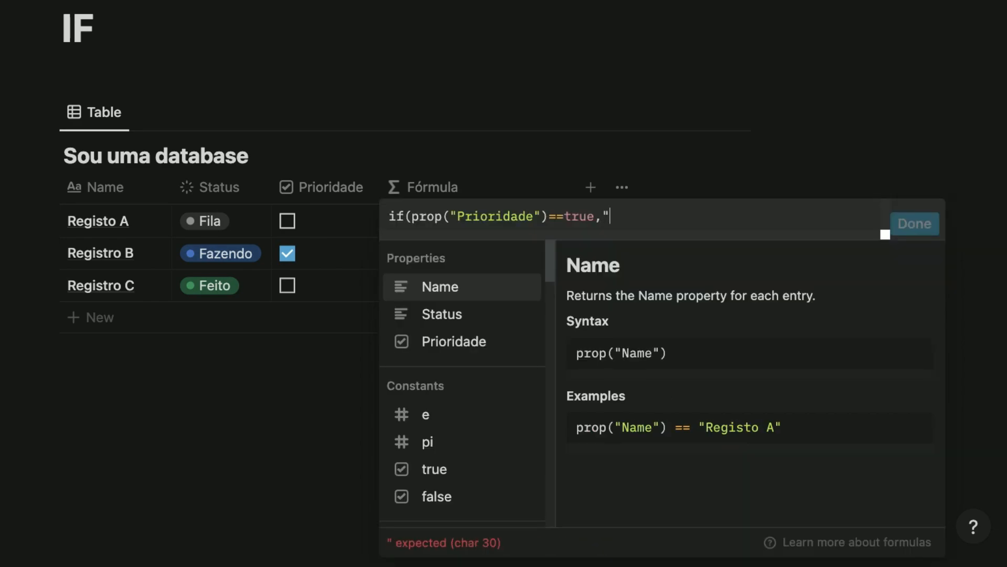
{"action": "type", "text": "ridade\","}
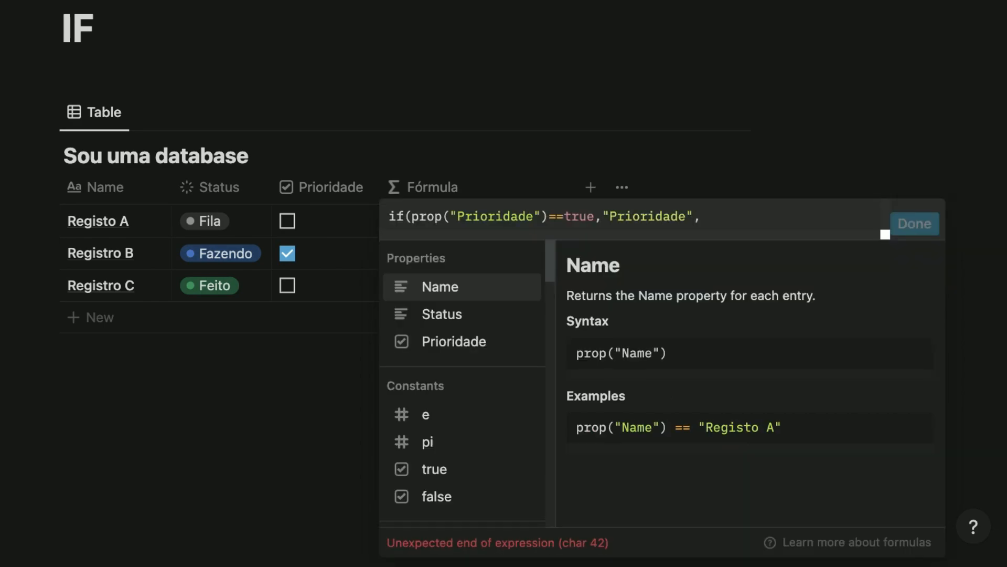
{"action": "type", "text": "\"Abe"}
{"action": "key", "text": "BackSpace"}
{"action": "type", "text": "berto\")"}
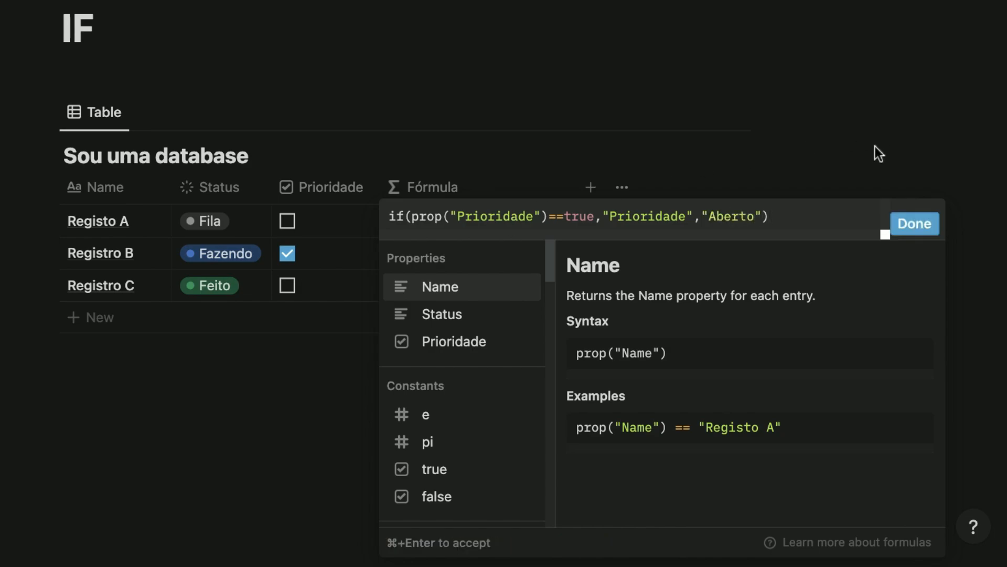
{"action": "left_click", "coordinate": [916, 224]}
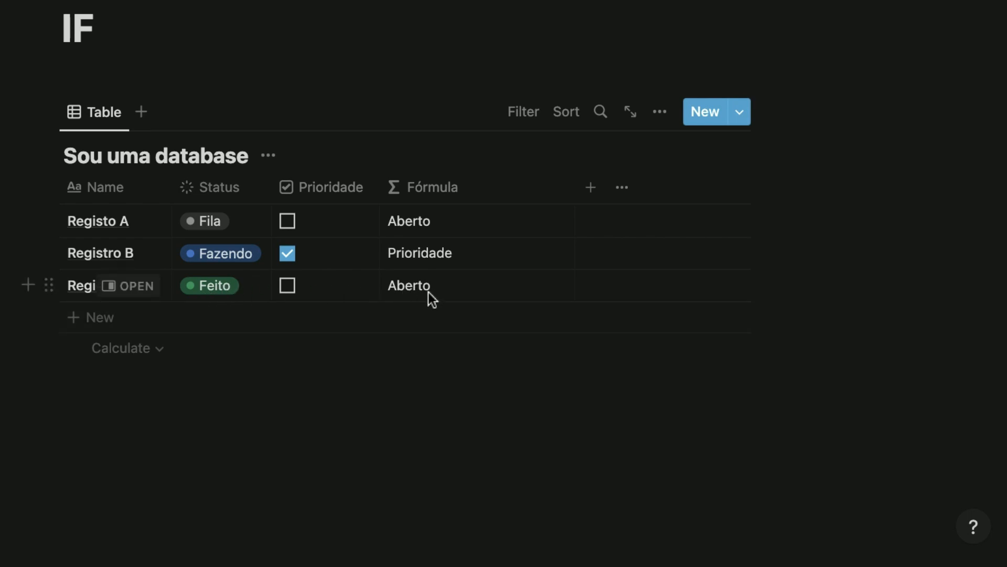
Tick and untick Registro C's Prioridade checkbox to test the formula.
{"action": "left_click", "coordinate": [288, 286]}
{"action": "left_click", "coordinate": [288, 286]}
Copy the whole Fórmula expression and replace it with the opening condition if(prop("Status")=="Feito".
{"action": "left_click", "coordinate": [436, 230]}
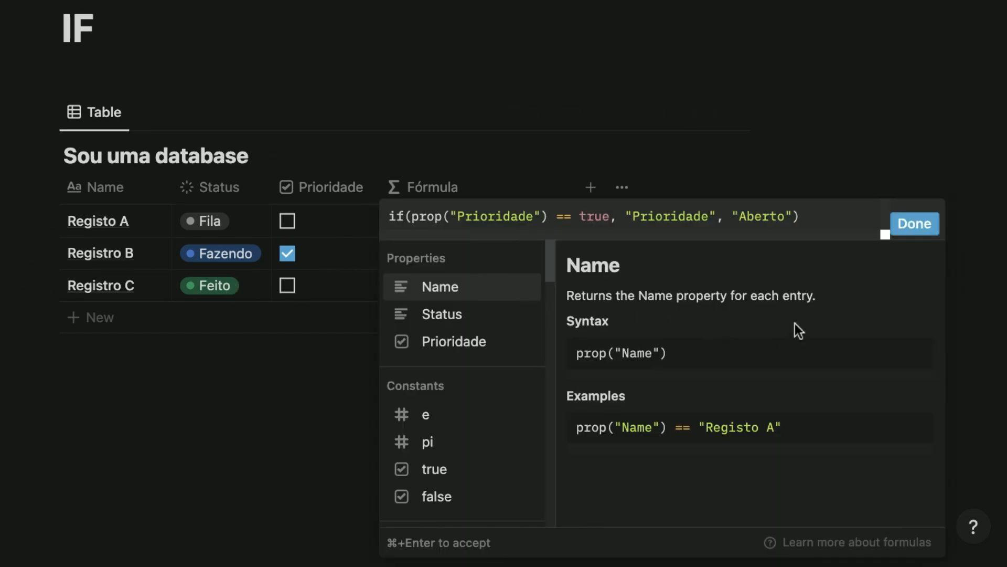
{"action": "left_click_drag", "start_coordinate": [804, 217], "coordinate": [382, 209]}
{"action": "key", "text": "super+c"}
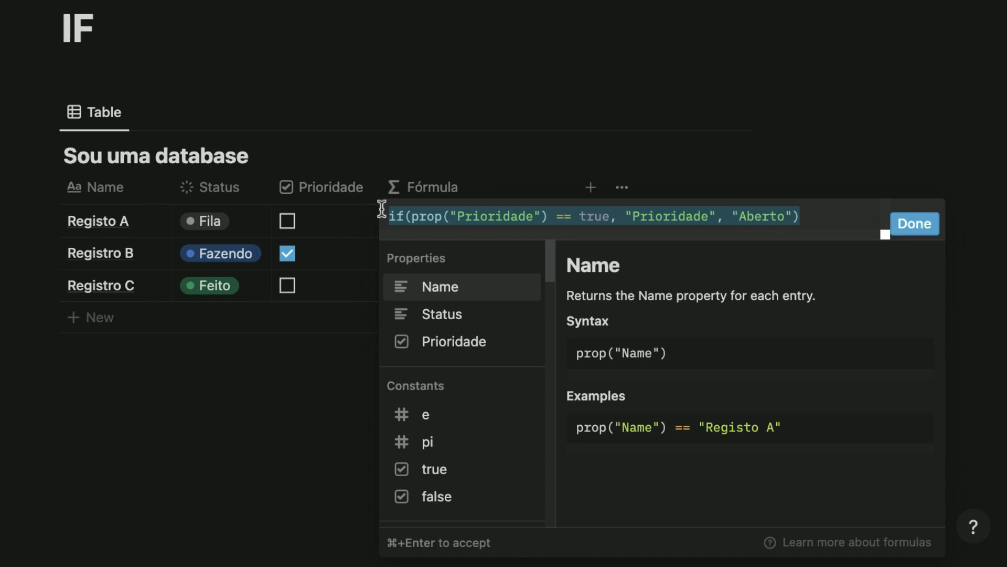
{"action": "type", "text": "if("}
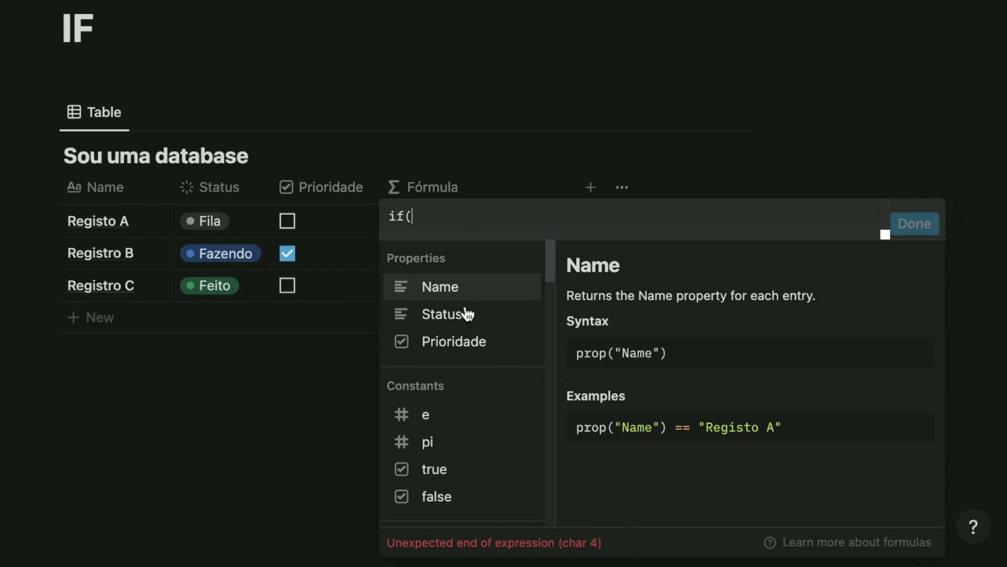
{"action": "left_click", "coordinate": [467, 314]}
{"action": "type", "text": "=="}
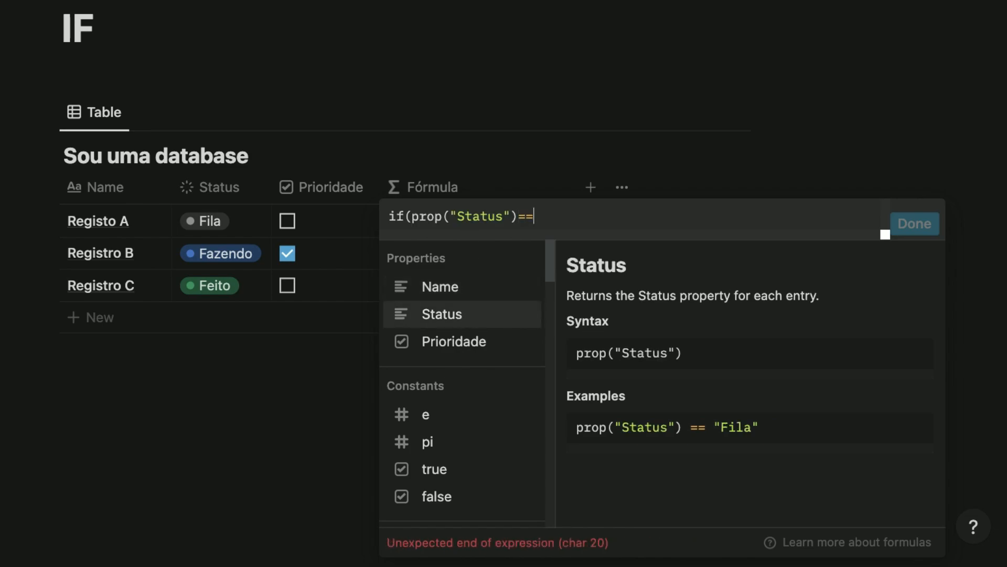
{"action": "type", "text": "\"Feito\""}
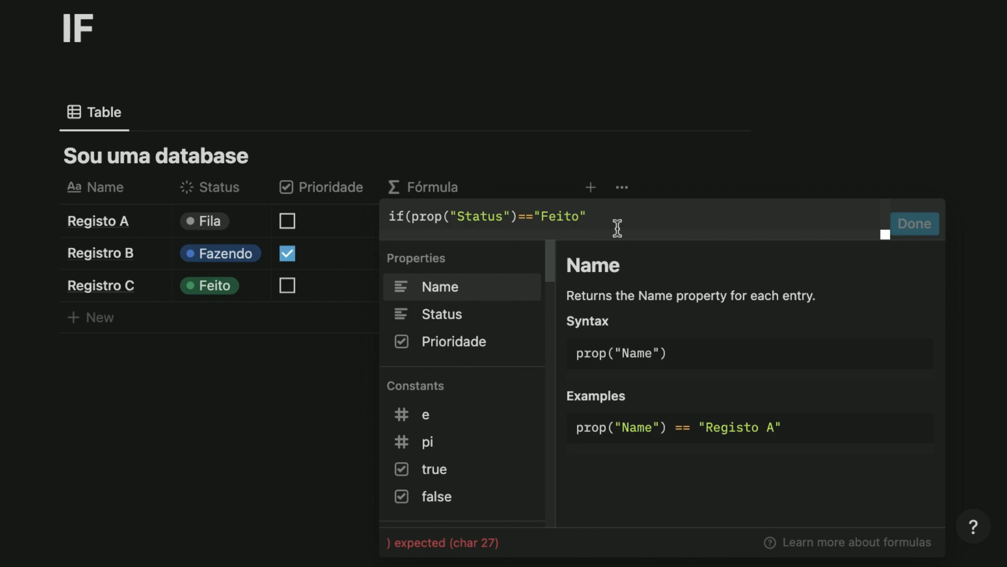
Add "Finalizado" as the result for the true Status condition, followed by a comma.
{"action": "type", "text": ",\""}
{"action": "type", "text": "Feito"}
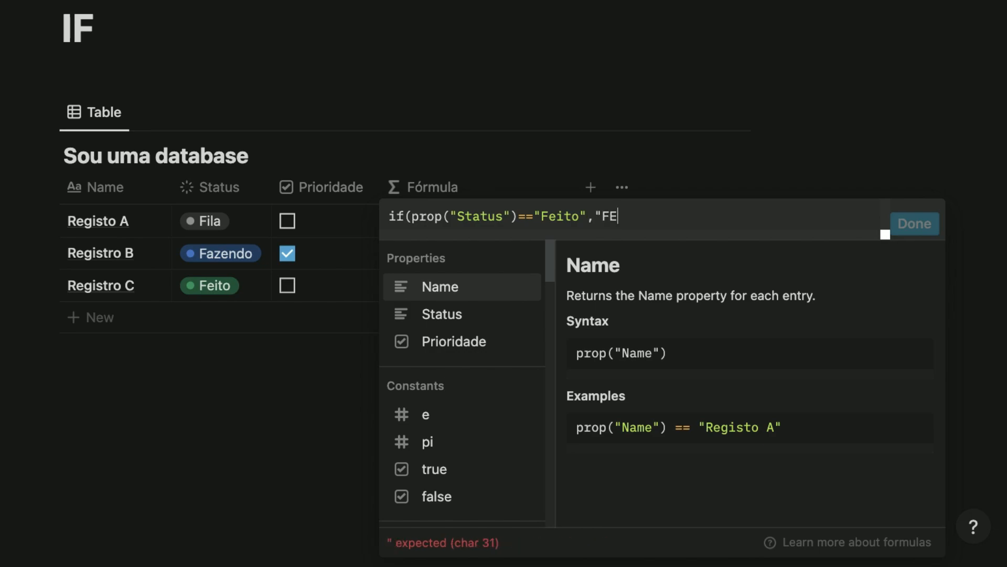
{"action": "key", "text": "BackSpace"}
{"action": "key", "text": "BackSpace"}
{"action": "key", "text": "BackSpace"}
{"action": "key", "text": "BackSpace"}
{"action": "type", "text": "inalizao"}
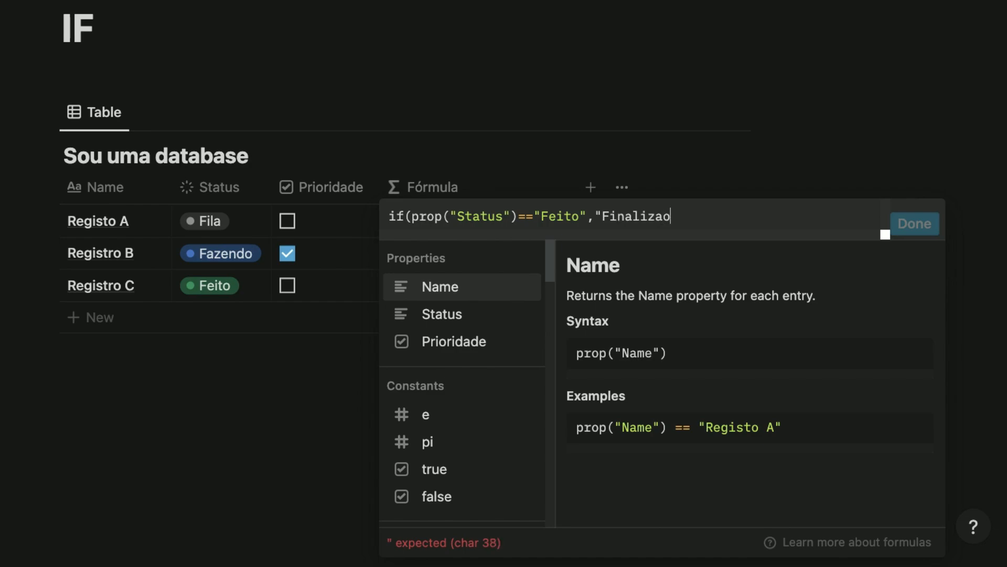
{"action": "key", "text": "BackSpace"}
{"action": "type", "text": "do\","}
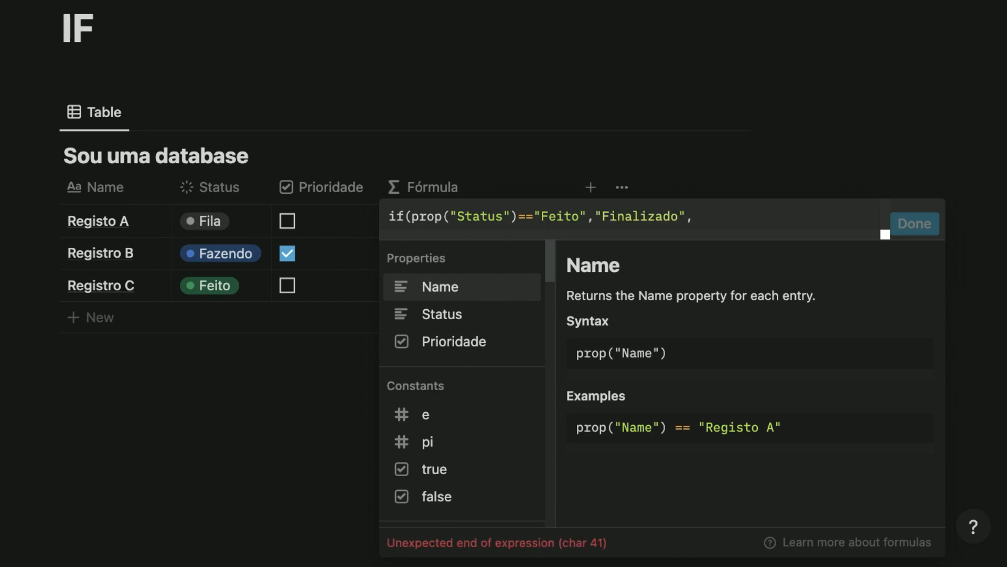
Paste the copied Prioridade formula as the false result, close the outer if and save the formula.
{"action": "key", "text": "super+v"}
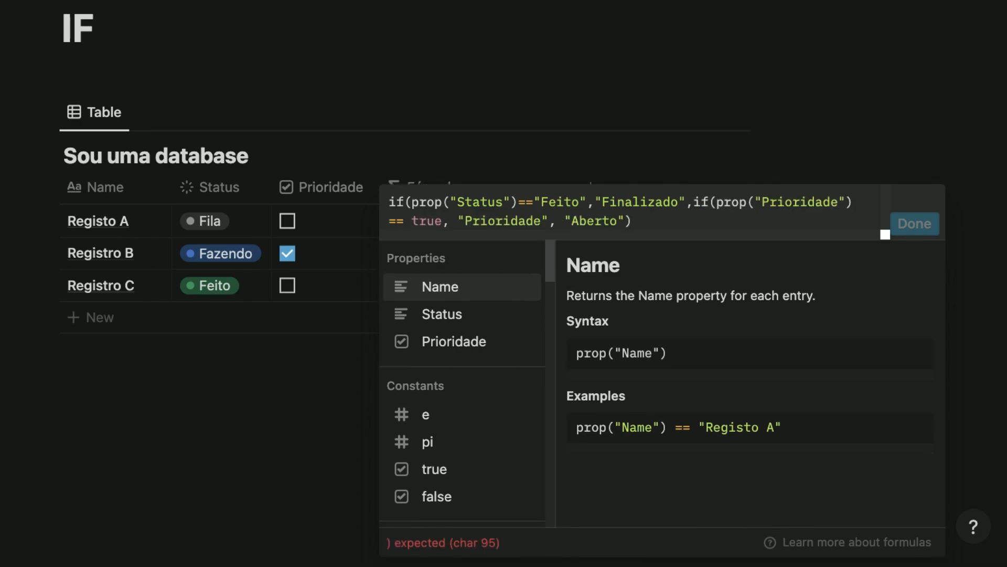
{"action": "type", "text": ")"}
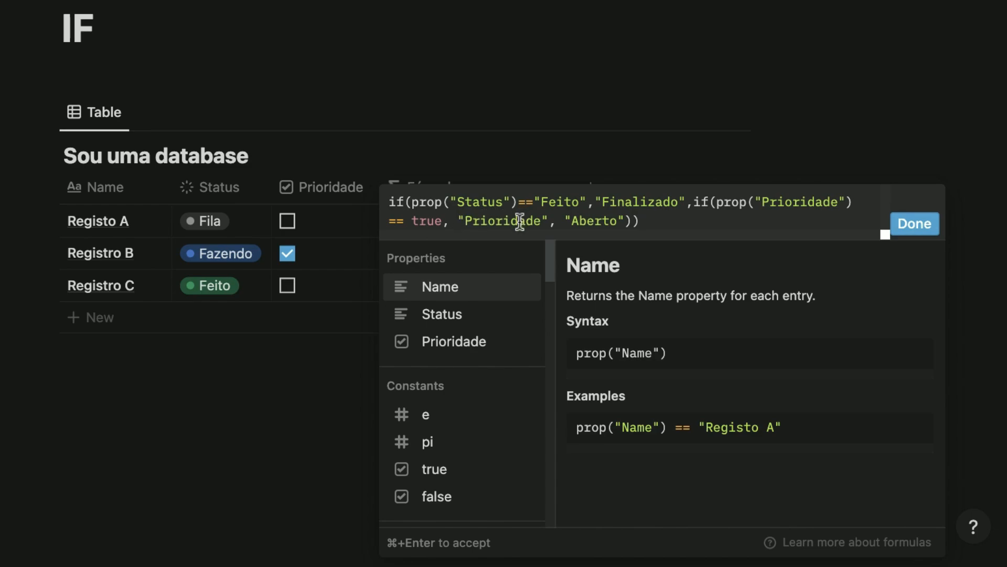
{"action": "left_click", "coordinate": [910, 224]}
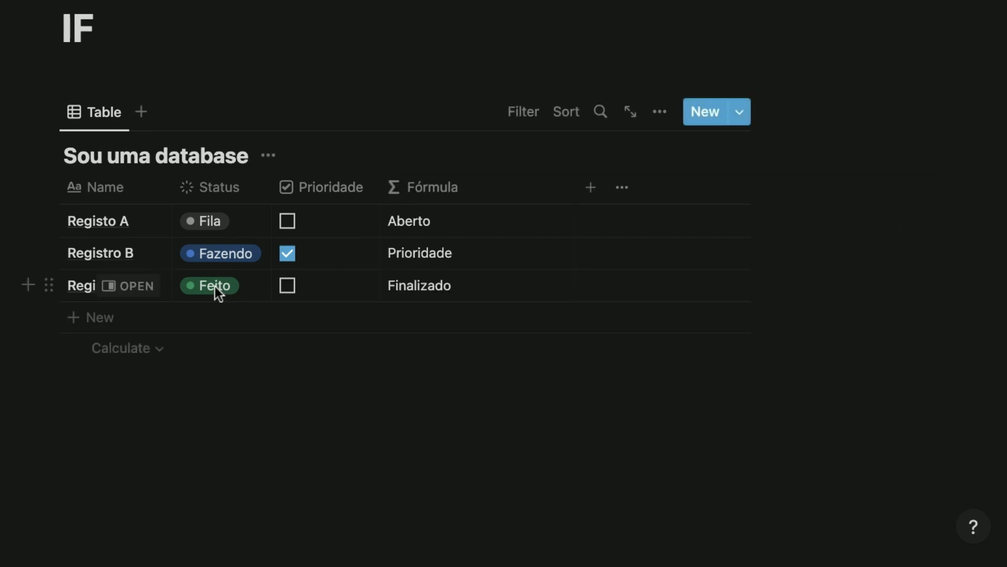
Toggle Registro C's Prioridade checkbox to test the nested formula on a record with Feito status.
{"action": "left_click", "coordinate": [290, 287]}
{"action": "left_click", "coordinate": [291, 286]}
{"action": "left_click", "coordinate": [290, 286]}
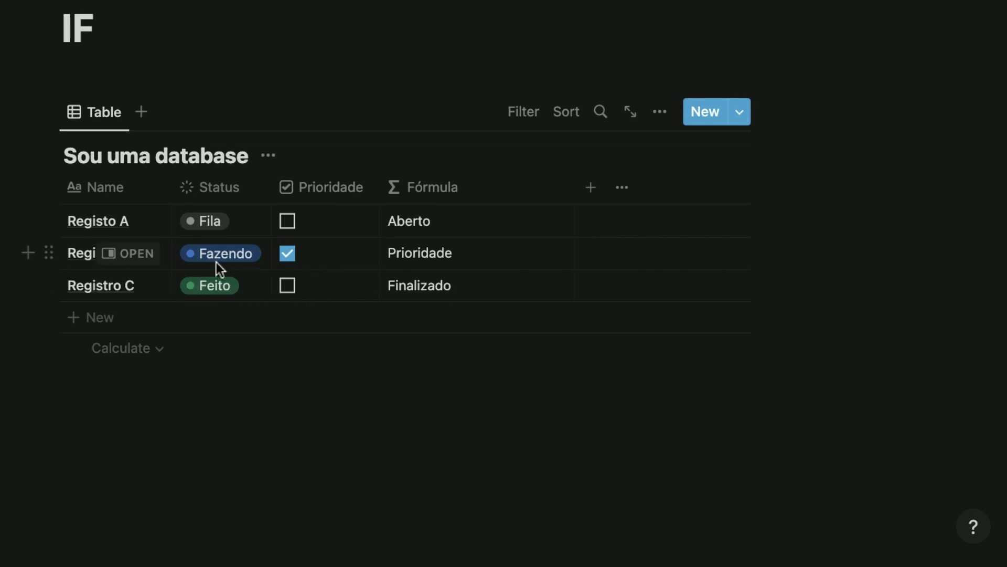
Toggle Registro B's Prioridade checkbox, leaving it ticked, and tick Prioridade for Registo A.
{"action": "left_click", "coordinate": [288, 253]}
{"action": "left_click", "coordinate": [288, 254]}
{"action": "left_click", "coordinate": [289, 253]}
{"action": "left_click", "coordinate": [289, 221]}
{"action": "left_click", "coordinate": [290, 254]}
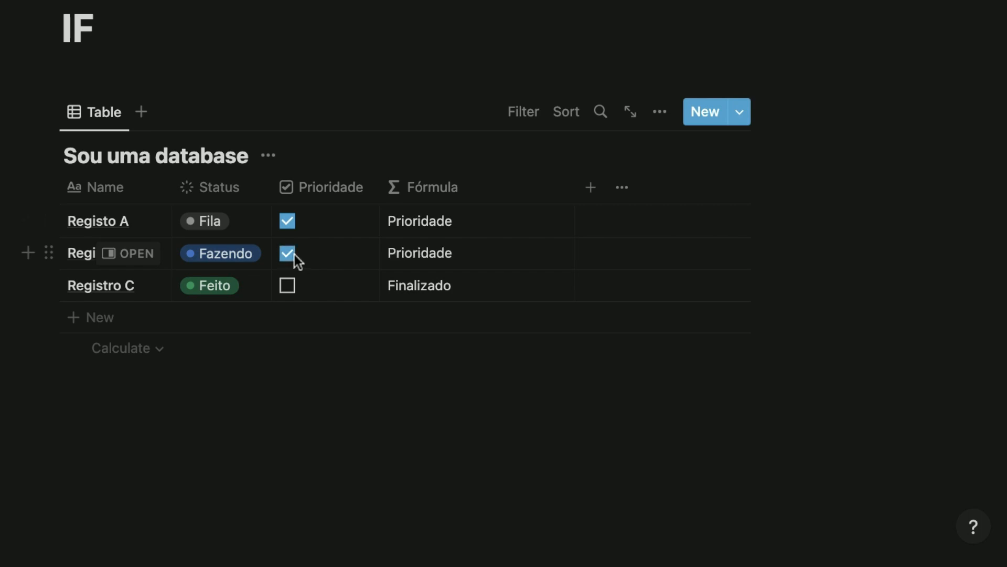
Clear Registro B's Prioridade checkbox while testing its Status as Feito, and return the Status to Fazendo.
{"action": "left_click", "coordinate": [225, 257]}
{"action": "left_click", "coordinate": [236, 464]}
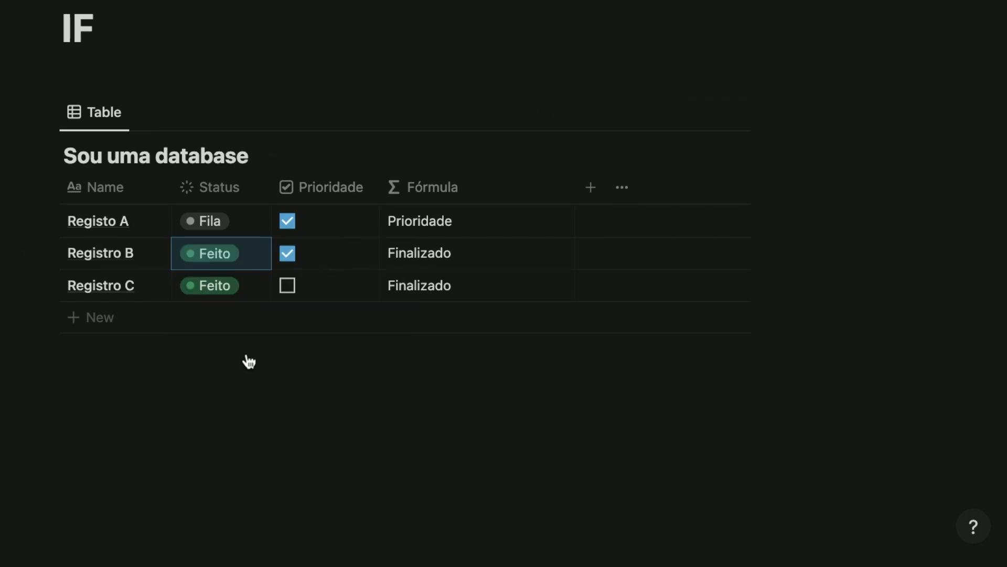
{"action": "left_click", "coordinate": [290, 254]}
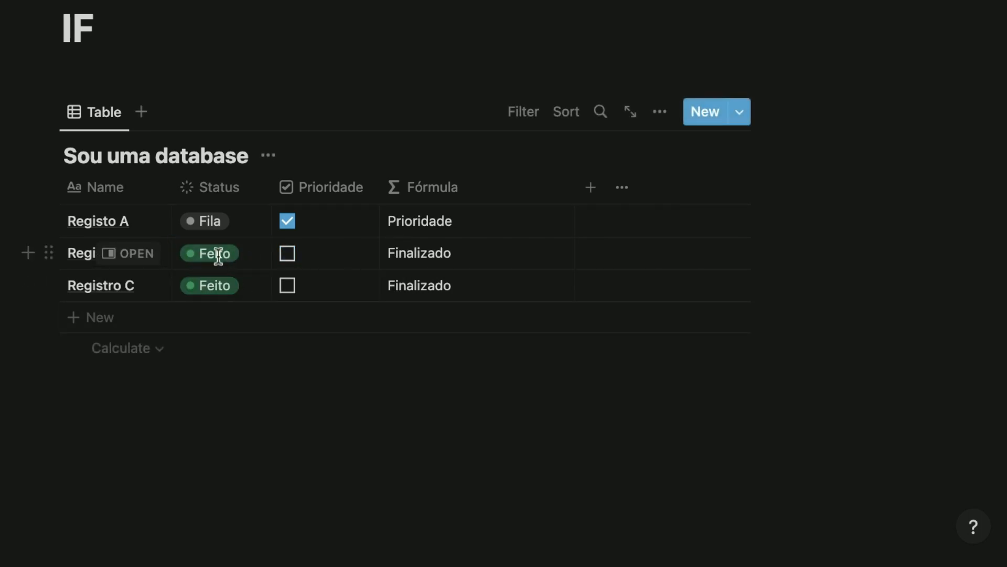
{"action": "left_click", "coordinate": [217, 253]}
{"action": "left_click", "coordinate": [247, 398]}
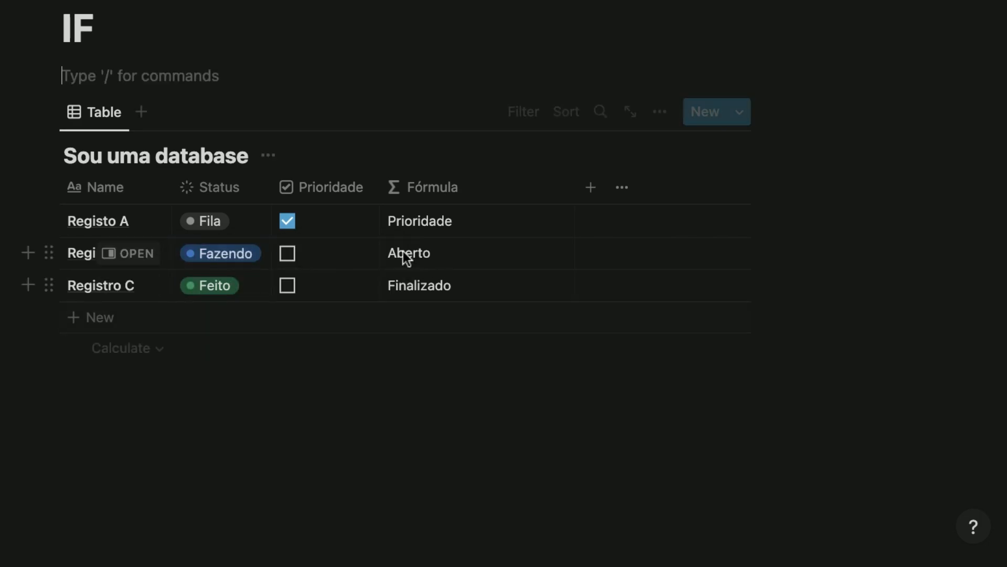
Copy the nested formula and replace it with the opening condition if(prop("Name")=="Registro A", including the trailing comma.
{"action": "left_click", "coordinate": [444, 221]}
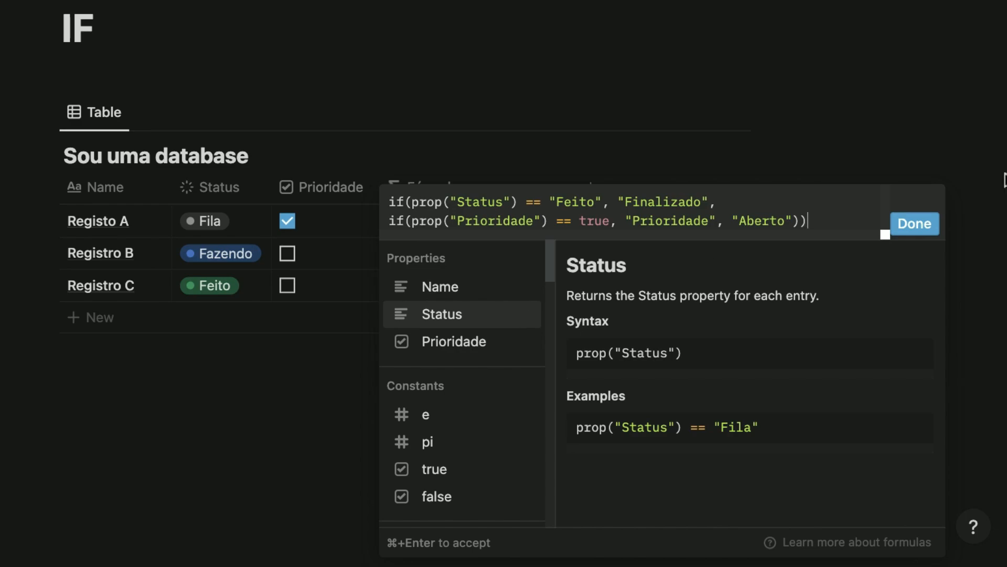
{"action": "left_click_drag", "start_coordinate": [819, 218], "coordinate": [369, 187]}
{"action": "key", "text": "super+c"}
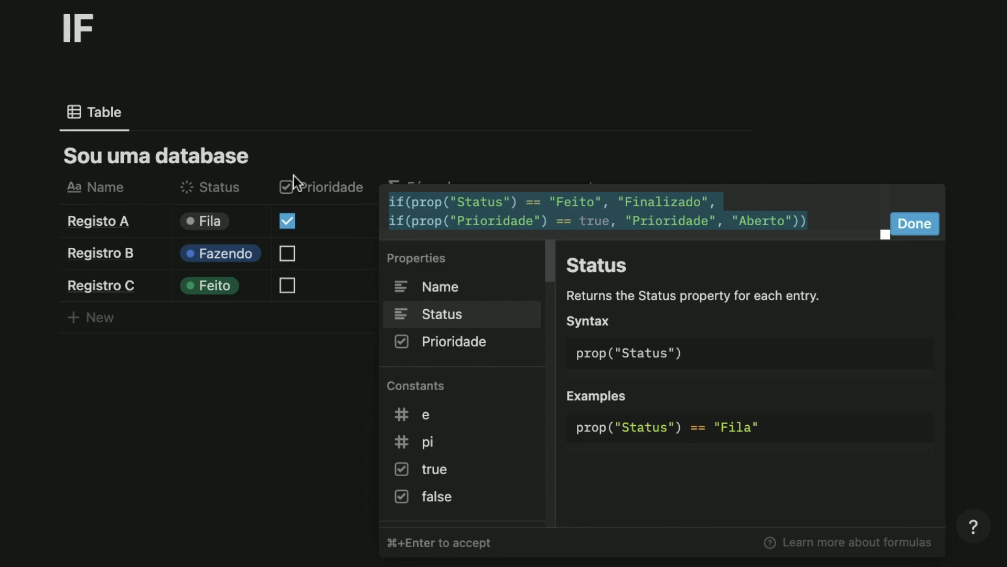
{"action": "type", "text": "if("}
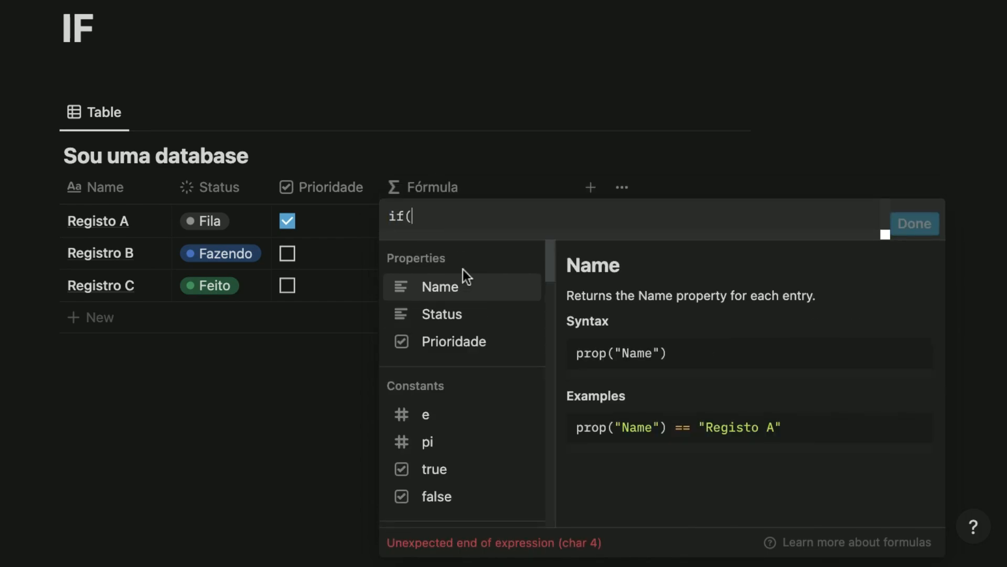
{"action": "left_click", "coordinate": [456, 295]}
{"action": "type", "text": "==\"Regi"}
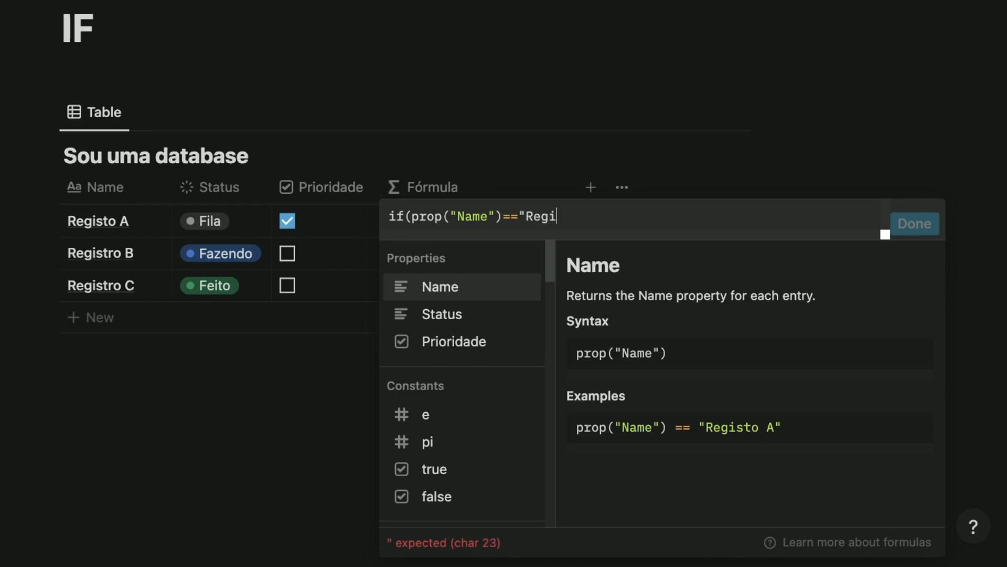
{"action": "type", "text": "stro A\","}
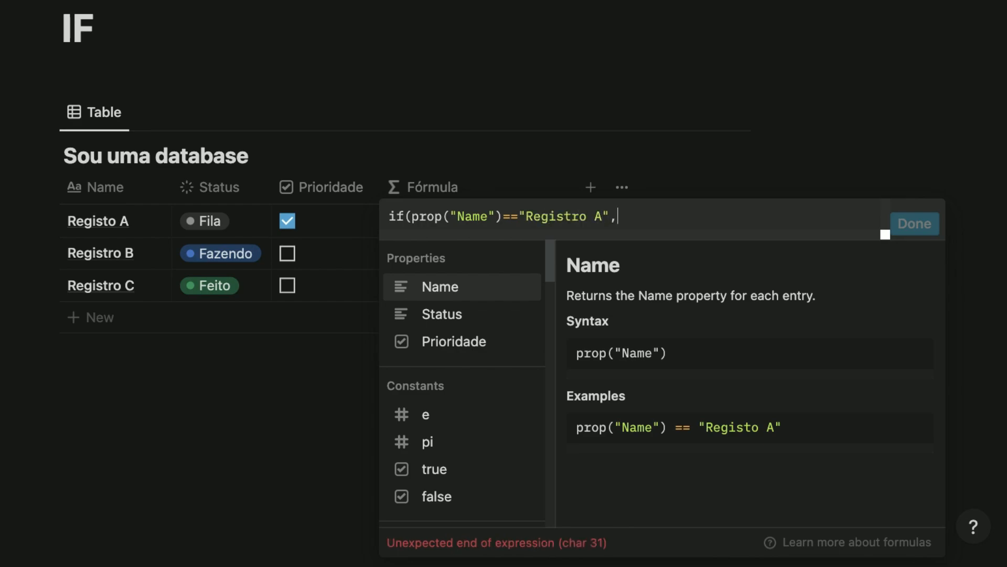
Complete the Name condition with "Sim" as the true result and the copied nested formula as the false result, and save.
{"action": "type", "text": "\"Sim"}
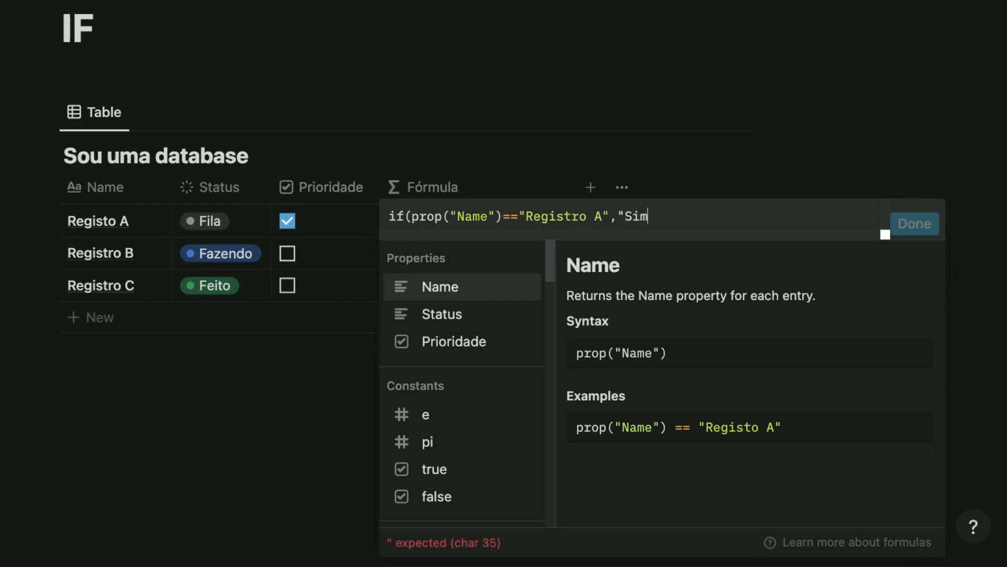
{"action": "type", "text": "\","}
{"action": "key", "text": "super+v"}
{"action": "type", "text": ")"}
{"action": "left_click", "coordinate": [911, 221]}
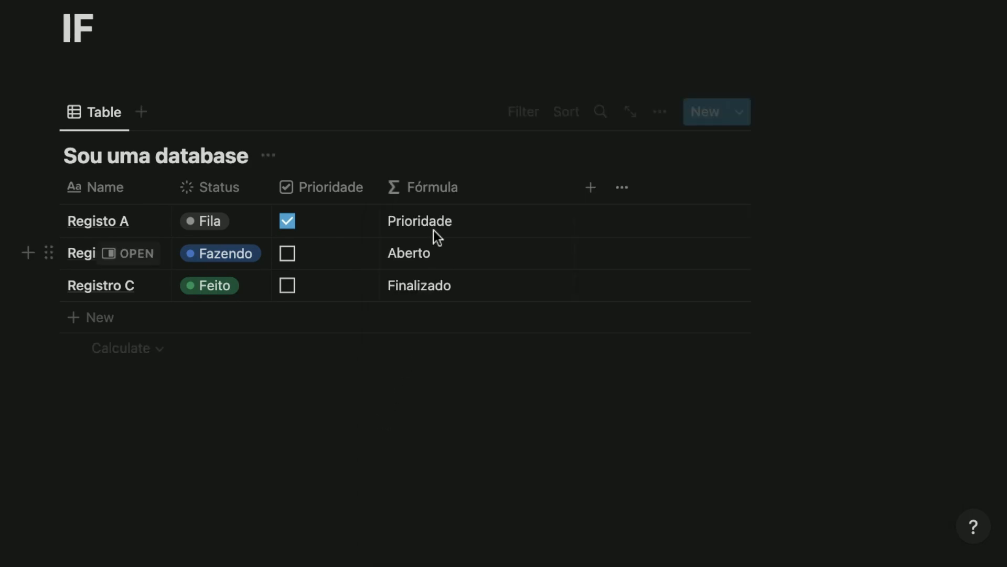
Correct the first record's name to Registro A.
{"action": "left_click", "coordinate": [80, 217]}
{"action": "left_click", "coordinate": [116, 220]}
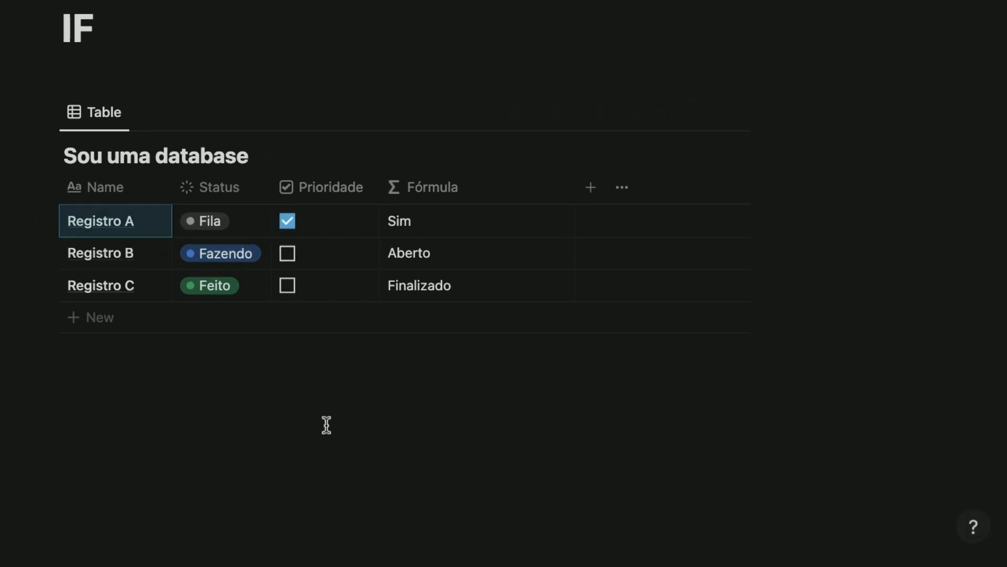
Remove the Name condition and the extra closing parenthesis from the Fórmula property, and save the formula.
{"action": "left_click", "coordinate": [424, 220]}
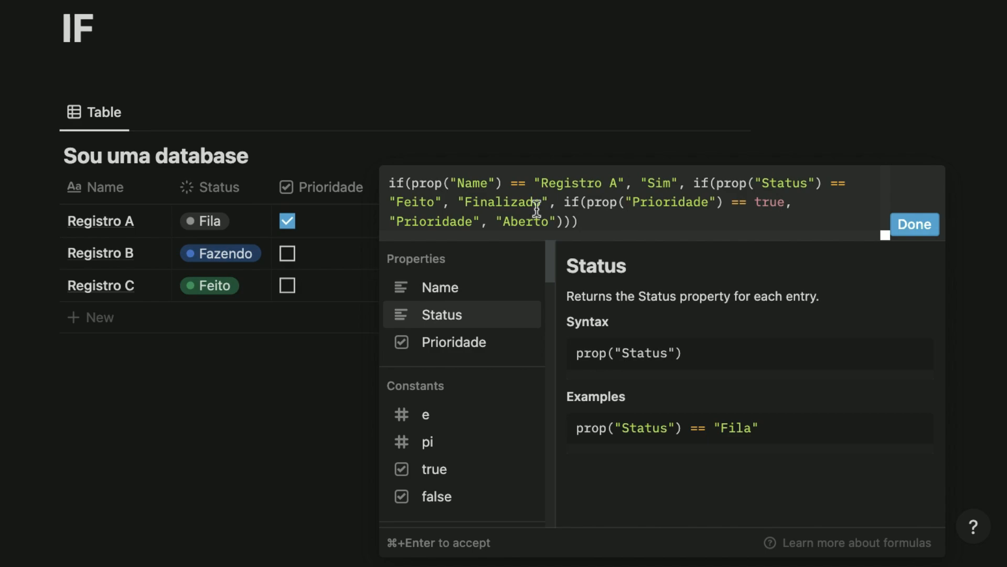
{"action": "left_click_drag", "start_coordinate": [389, 184], "coordinate": [693, 185]}
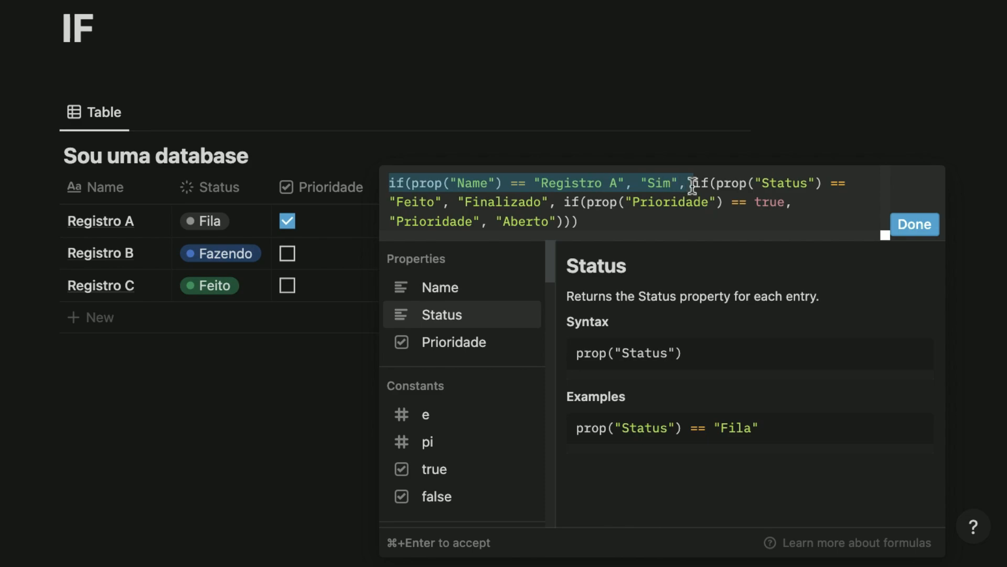
{"action": "key", "text": "BackSpace"}
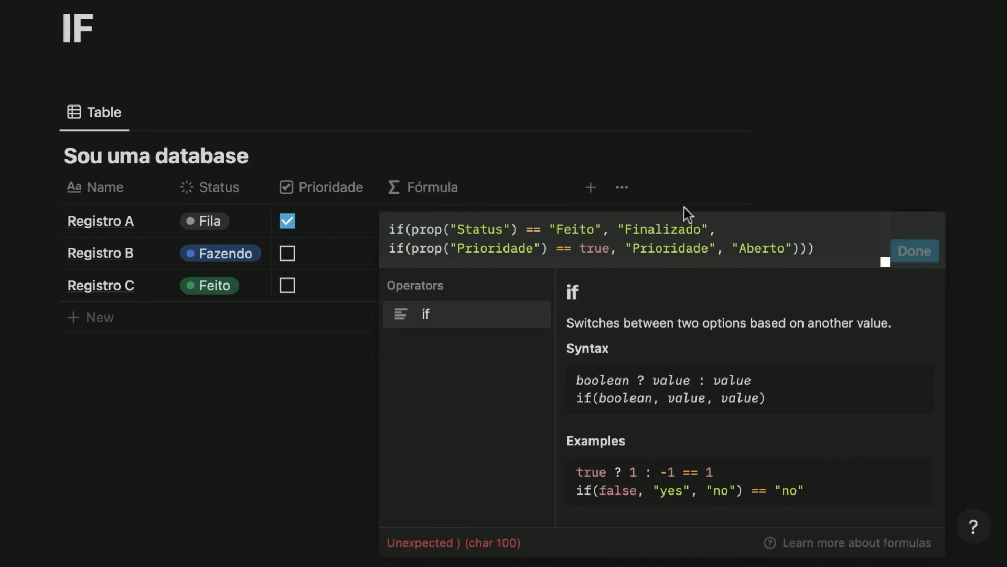
{"action": "left_click", "coordinate": [825, 253]}
{"action": "key", "text": "BackSpace"}
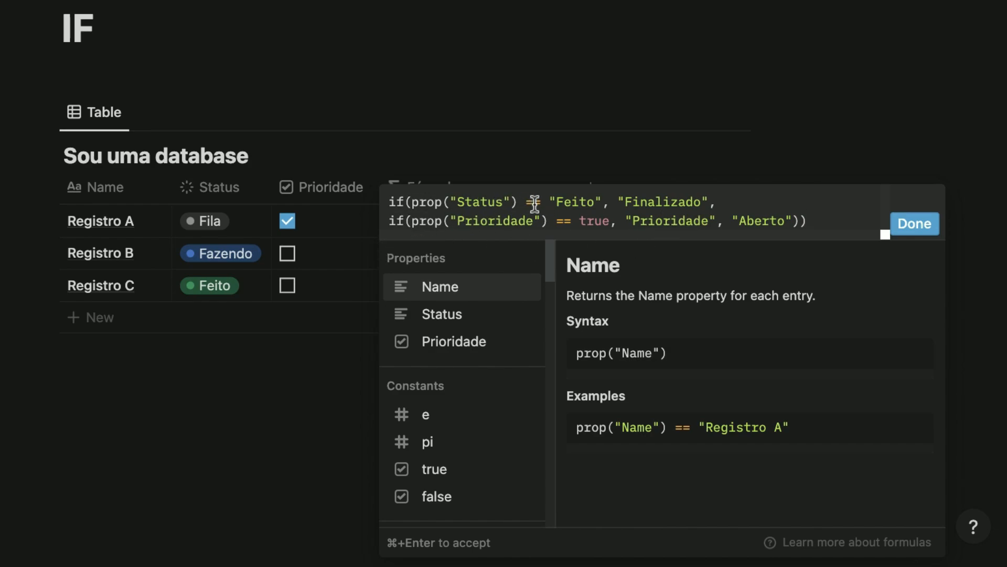
{"action": "left_click", "coordinate": [911, 231]}
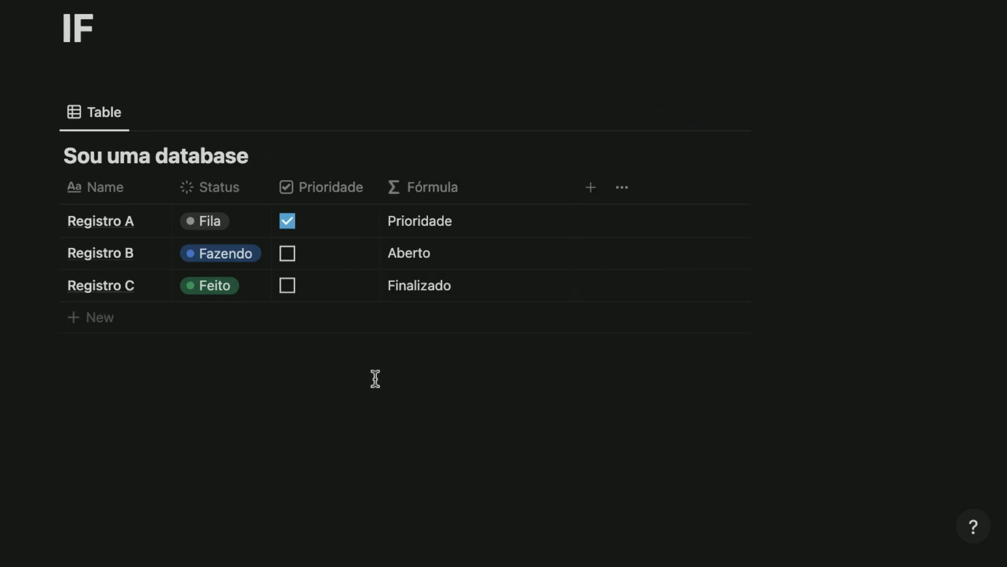
Narrow the Fórmula column and add a Formula-type property named Fórmula 2.
{"action": "left_click_drag", "start_coordinate": [576, 191], "coordinate": [488, 188]}
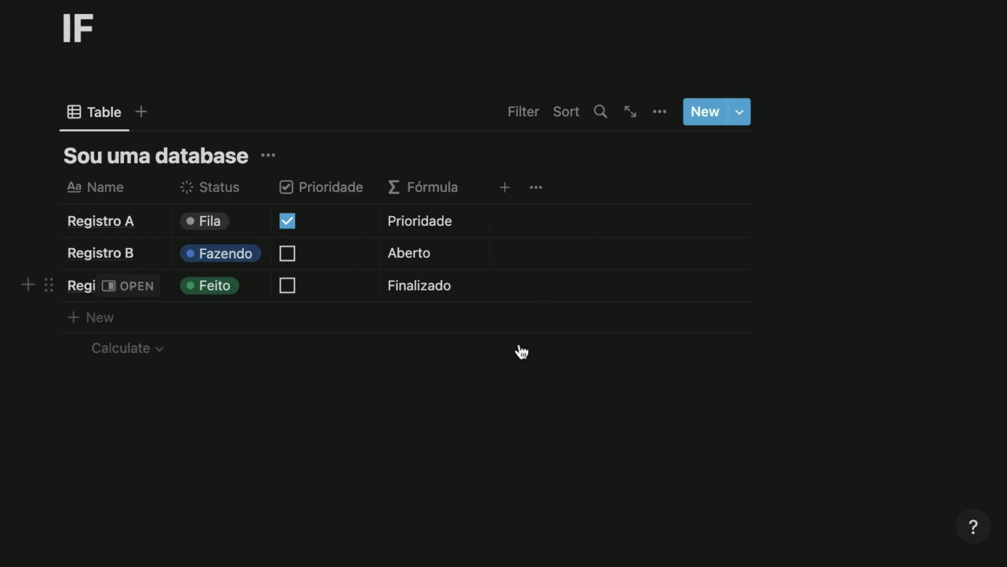
{"action": "left_click", "coordinate": [507, 189]}
{"action": "type", "text": "Fórmula 2"}
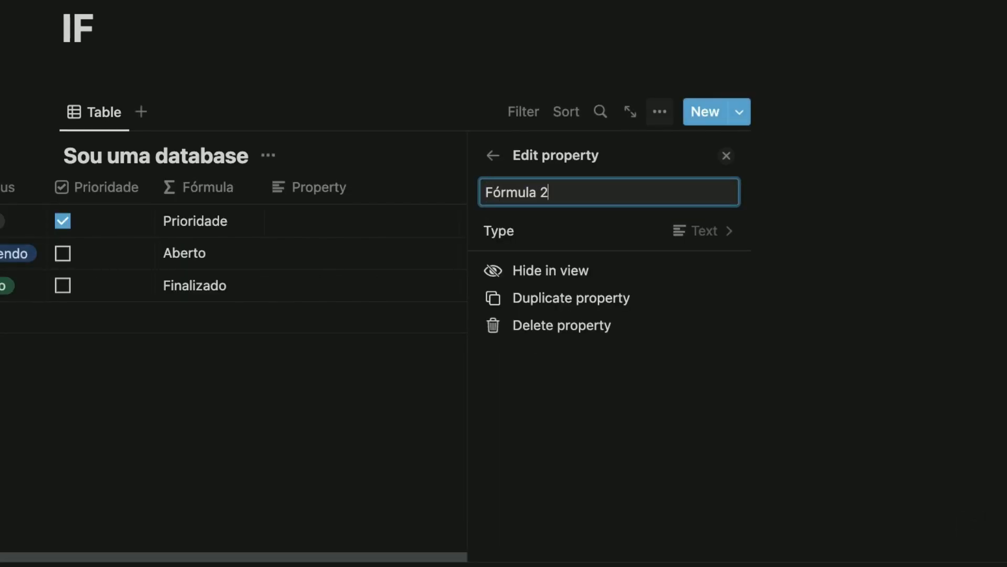
{"action": "left_click", "coordinate": [721, 237]}
{"action": "scroll", "coordinate": [598, 462], "scroll_direction": "down", "scroll_amount": 4}
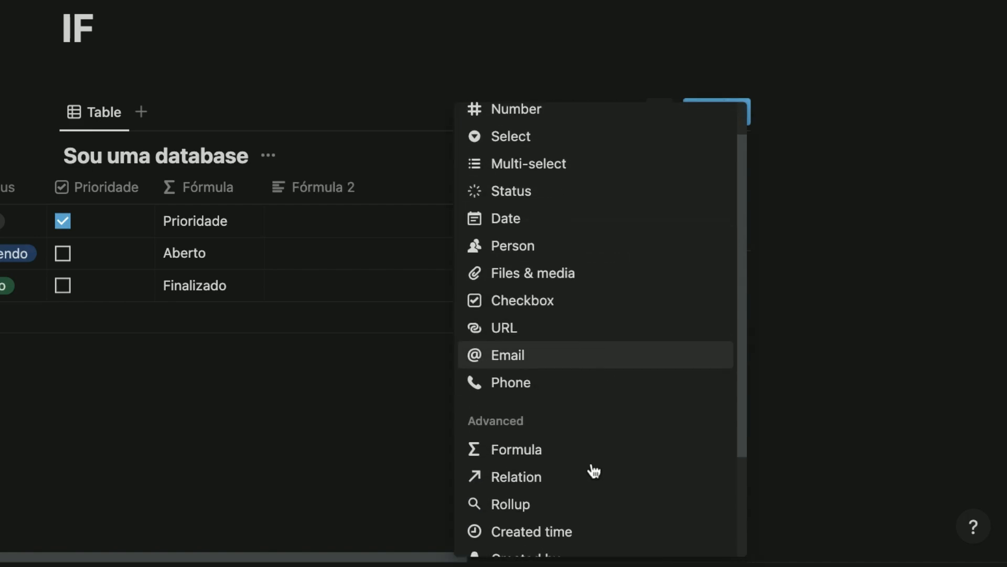
{"action": "left_click", "coordinate": [521, 381]}
{"action": "left_click", "coordinate": [340, 394]}
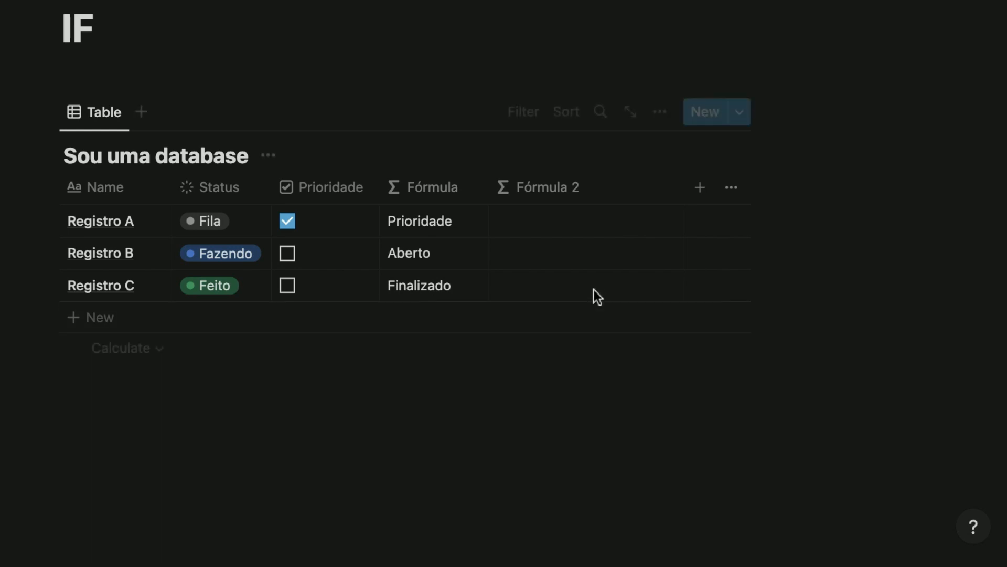
Start the Fórmula 2 formula with if(and(prop("Prioridade")==true, including the trailing comma.
{"action": "left_click", "coordinate": [533, 229]}
{"action": "type", "text": "if("}
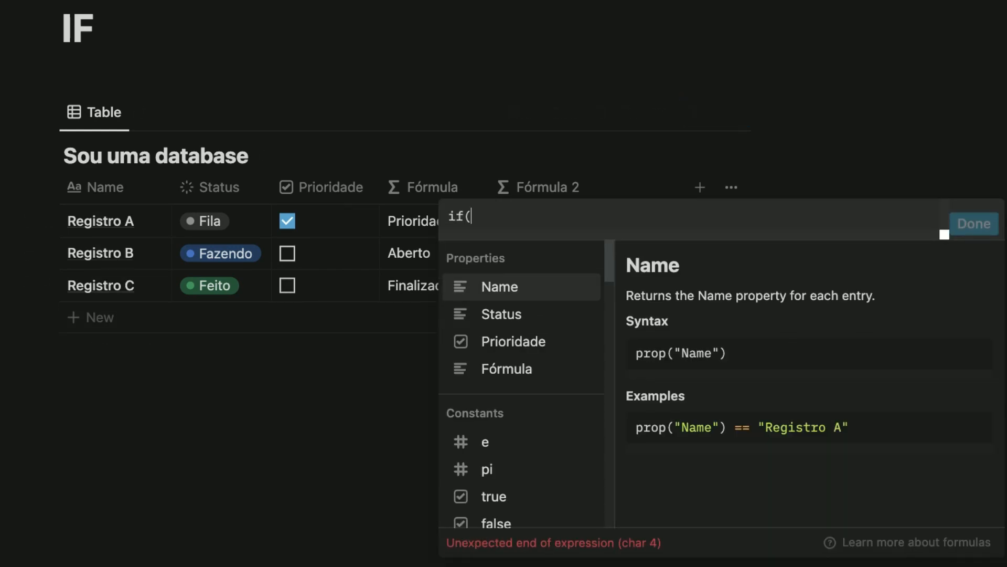
{"action": "type", "text": "and("}
{"action": "left_click", "coordinate": [481, 216]}
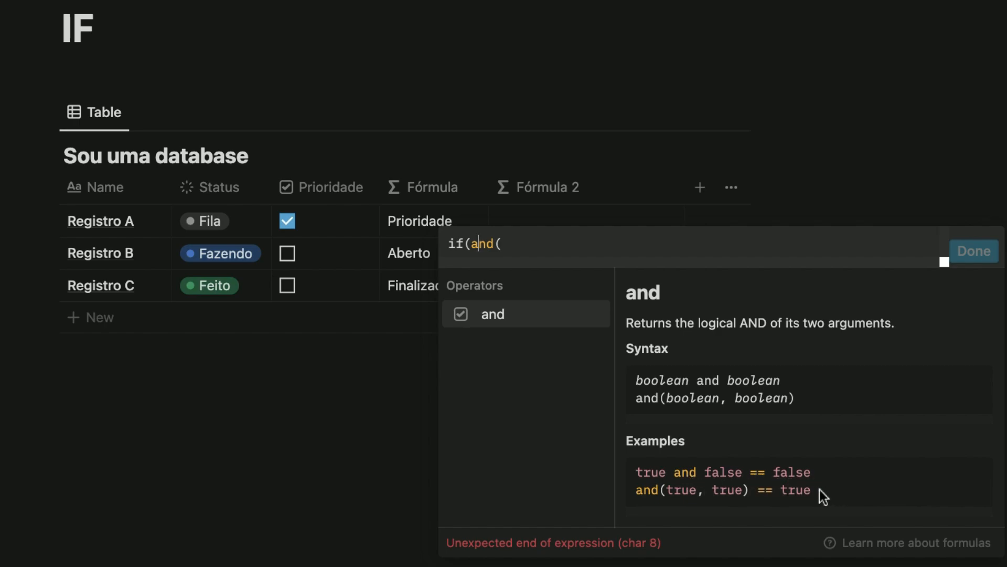
{"action": "left_click", "coordinate": [519, 245]}
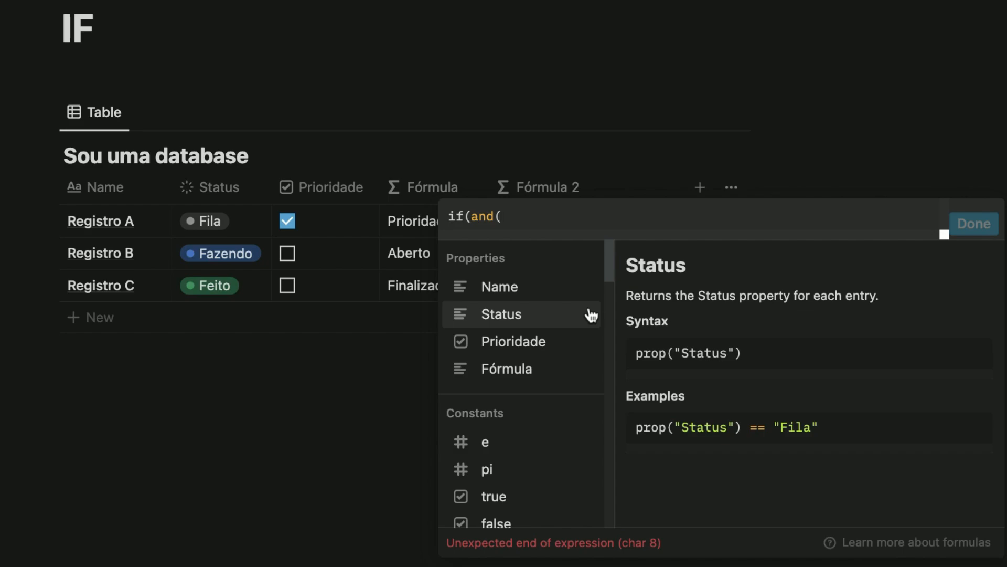
{"action": "left_click", "coordinate": [531, 341]}
{"action": "type", "text": "=="}
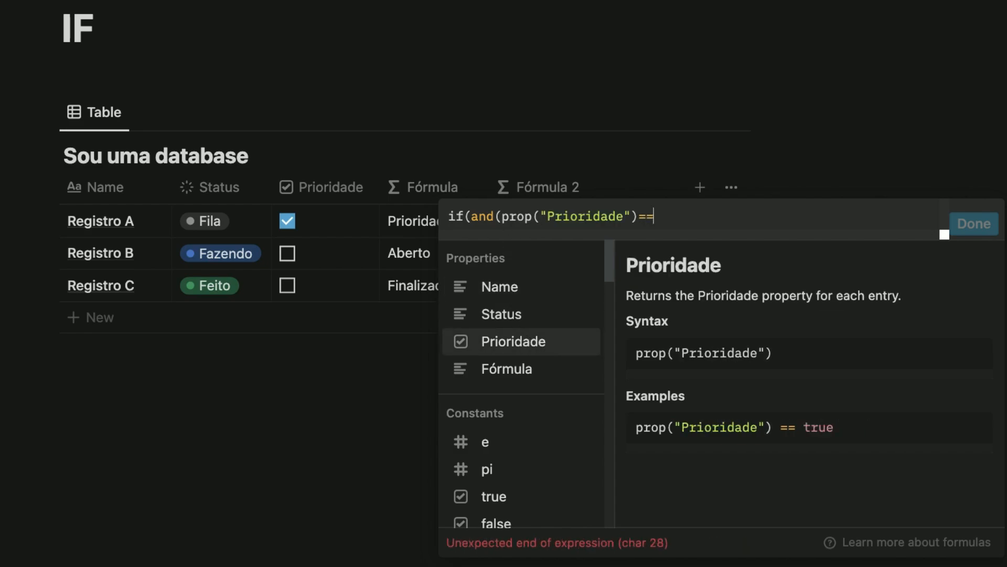
{"action": "type", "text": "tru"}
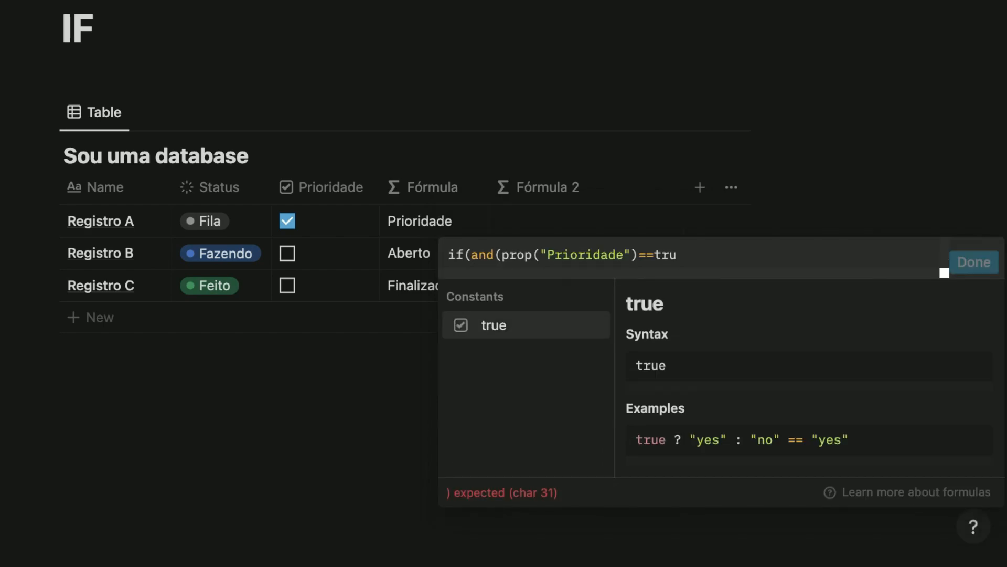
{"action": "type", "text": "e,"}
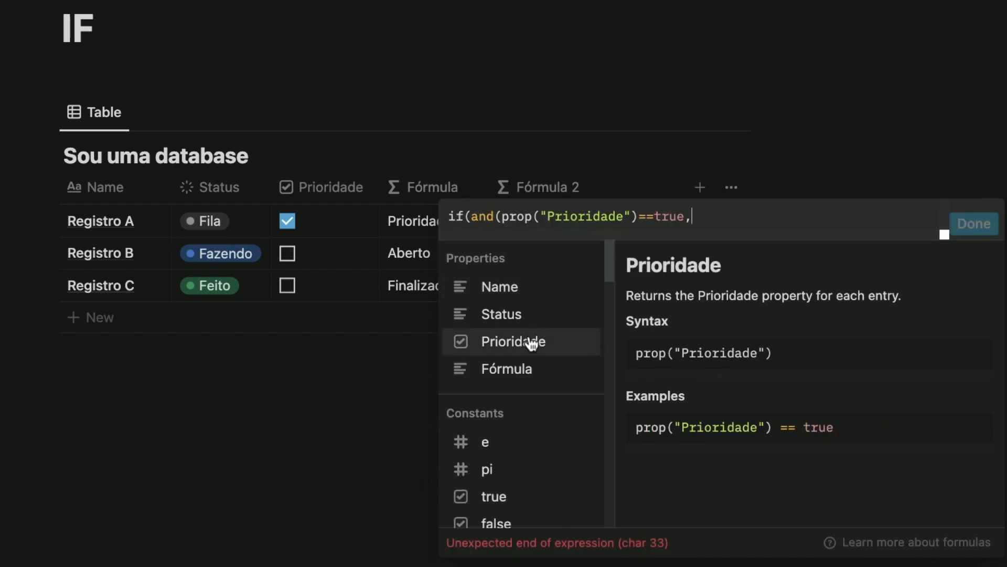
Complete the and condition with prop("Status")!="Feito", add "Prioridade" as the true result and "Aberto" as the false result, and save.
{"action": "left_click", "coordinate": [517, 316]}
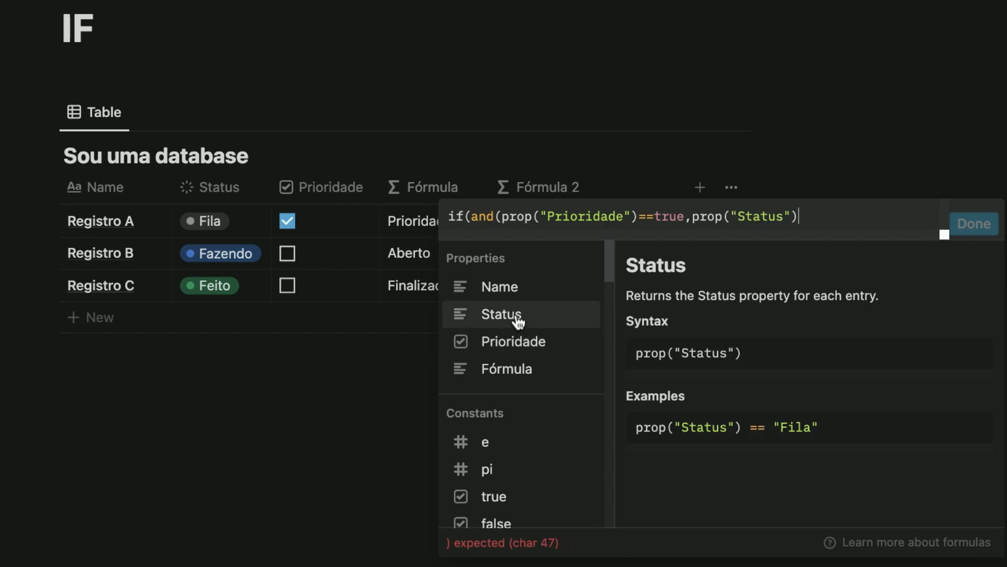
{"action": "type", "text": "!="}
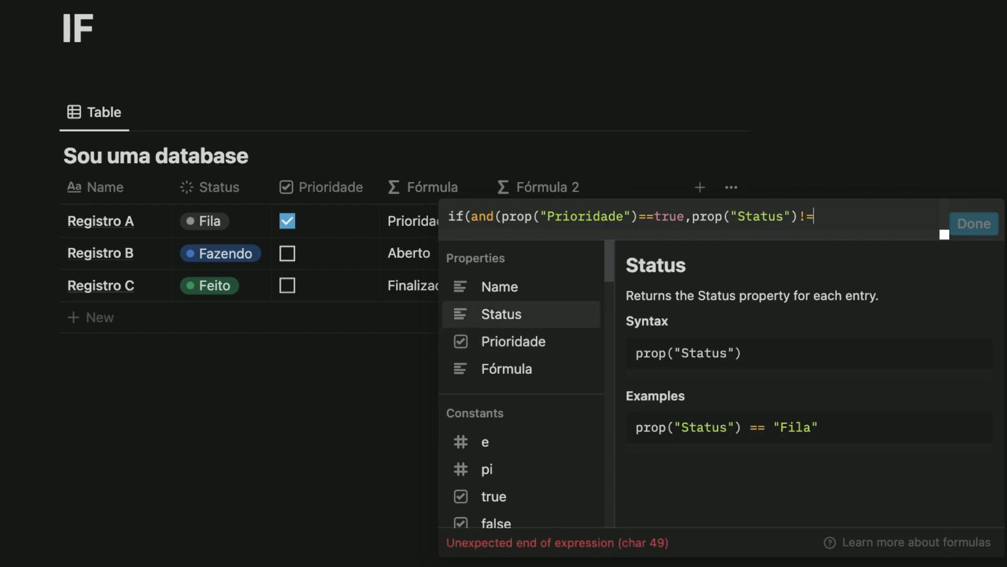
{"action": "type", "text": "\"Feito\"),\"Prioridade"}
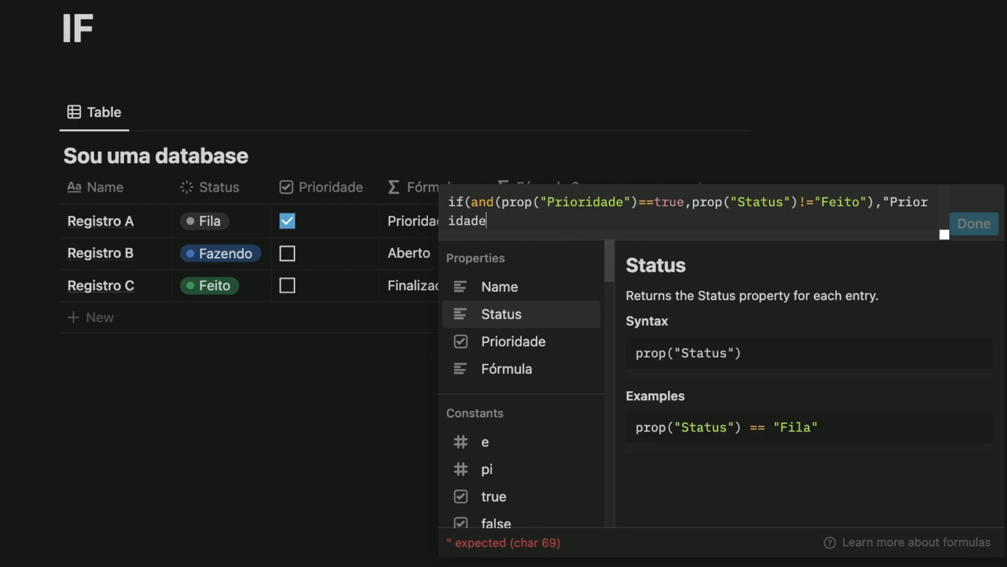
{"action": "type", "text": "\",\"Aberto)"}
{"action": "key", "text": "BackSpace"}
{"action": "type", "text": "\")"}
{"action": "left_click", "coordinate": [968, 225]}
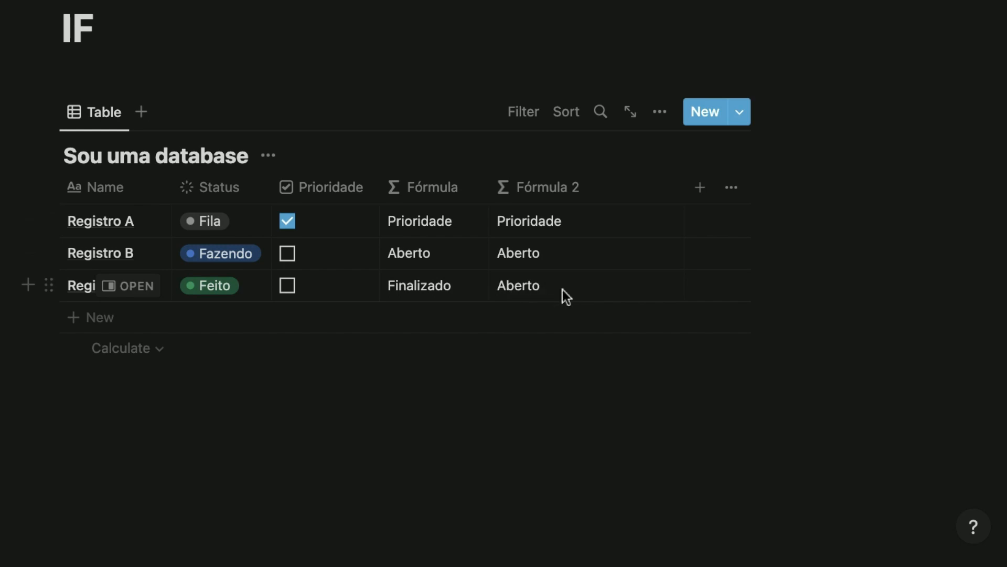
Test Fórmula 2 by clearing and rechecking Registro A's Prioridade checkbox twice.
{"action": "left_click", "coordinate": [287, 218]}
{"action": "left_click", "coordinate": [287, 219]}
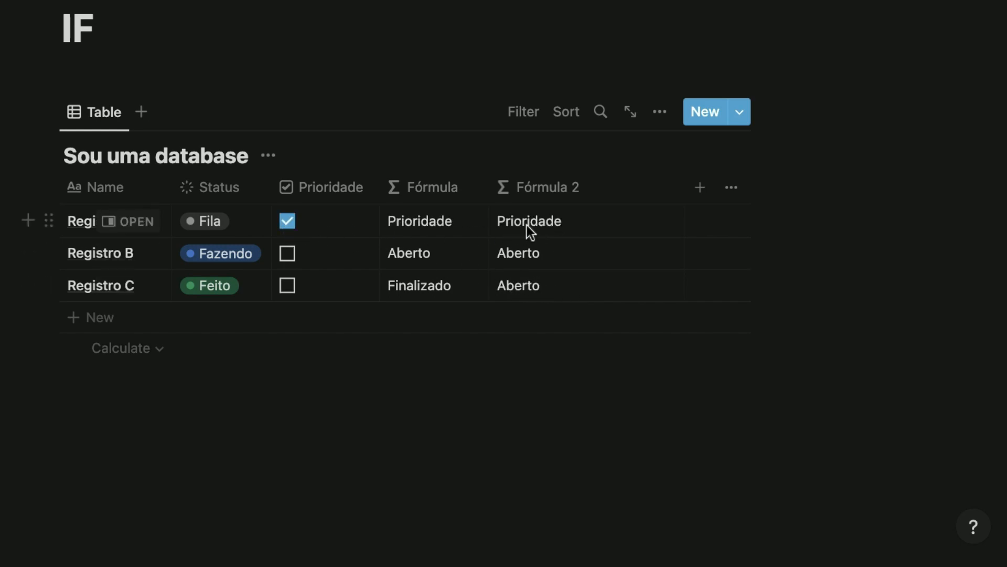
{"action": "left_click", "coordinate": [296, 222]}
{"action": "left_click", "coordinate": [296, 222]}
Examine the and condition inside the Fórmula 2 formula, and close the editor.
{"action": "left_click", "coordinate": [555, 225]}
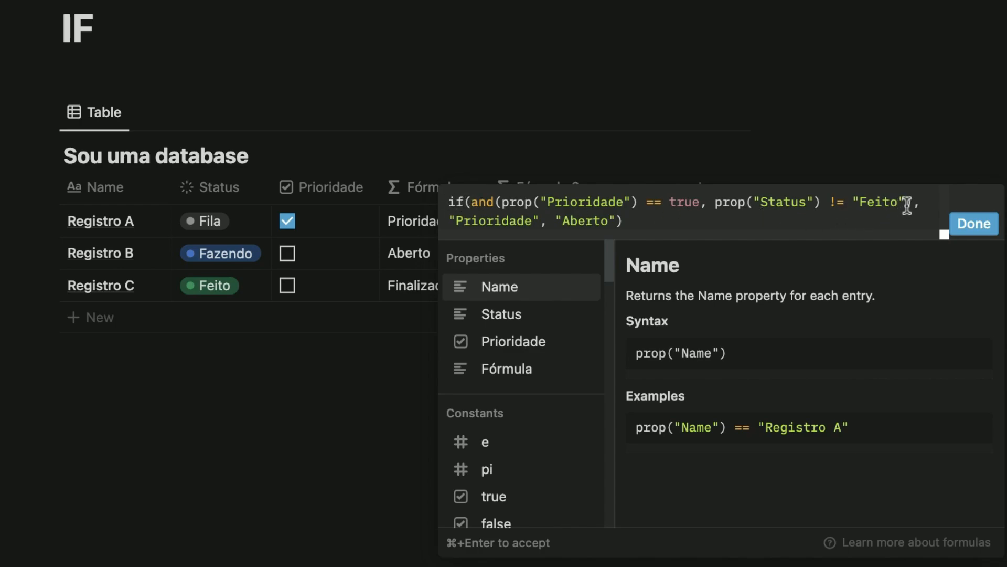
{"action": "left_click_drag", "start_coordinate": [913, 204], "coordinate": [464, 201]}
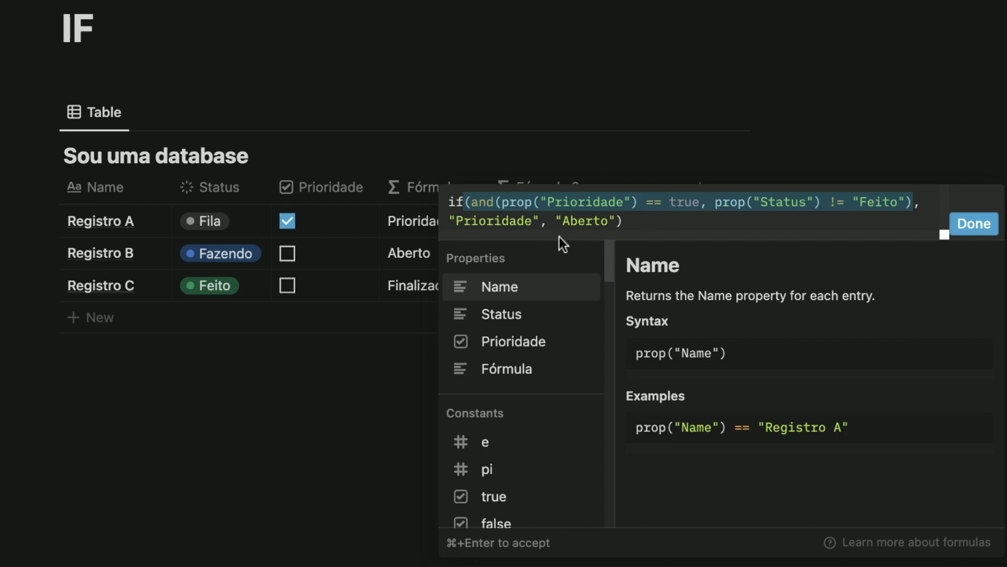
{"action": "left_click", "coordinate": [658, 230]}
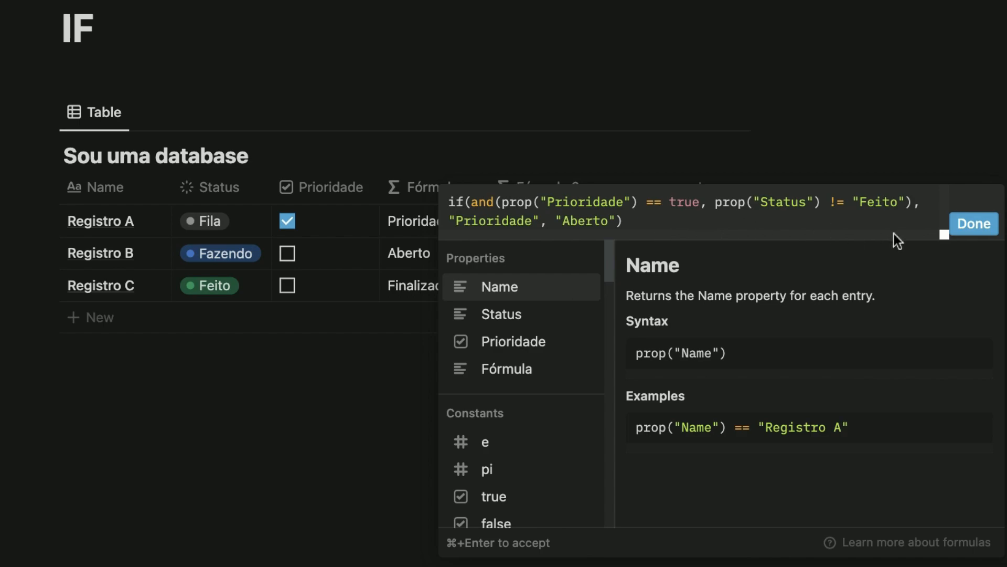
{"action": "left_click", "coordinate": [974, 224]}
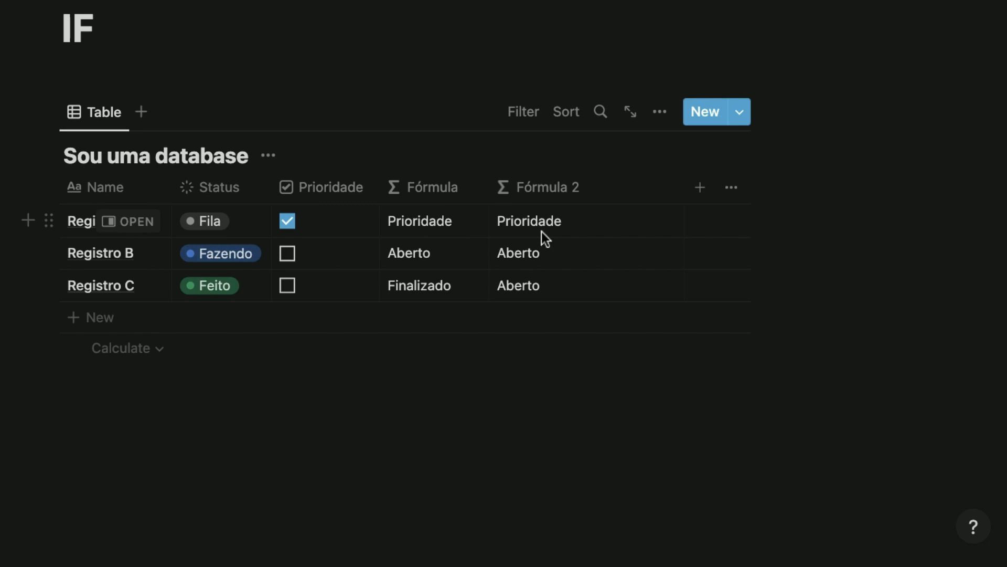
Copy the whole Fórmula 2 formula and replace it with the opening condition if(prop("Status")=="Feito", including the trailing comma.
{"action": "left_click", "coordinate": [554, 231]}
{"action": "left_click_drag", "start_coordinate": [663, 229], "coordinate": [450, 215]}
{"action": "key", "text": "super+c"}
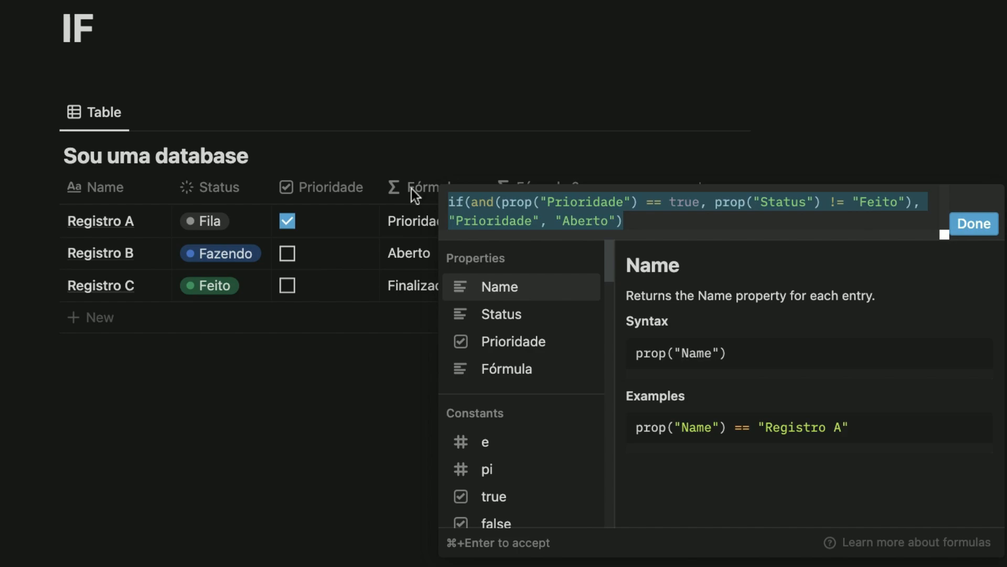
{"action": "key", "text": "BackSpace"}
{"action": "type", "text": "if("}
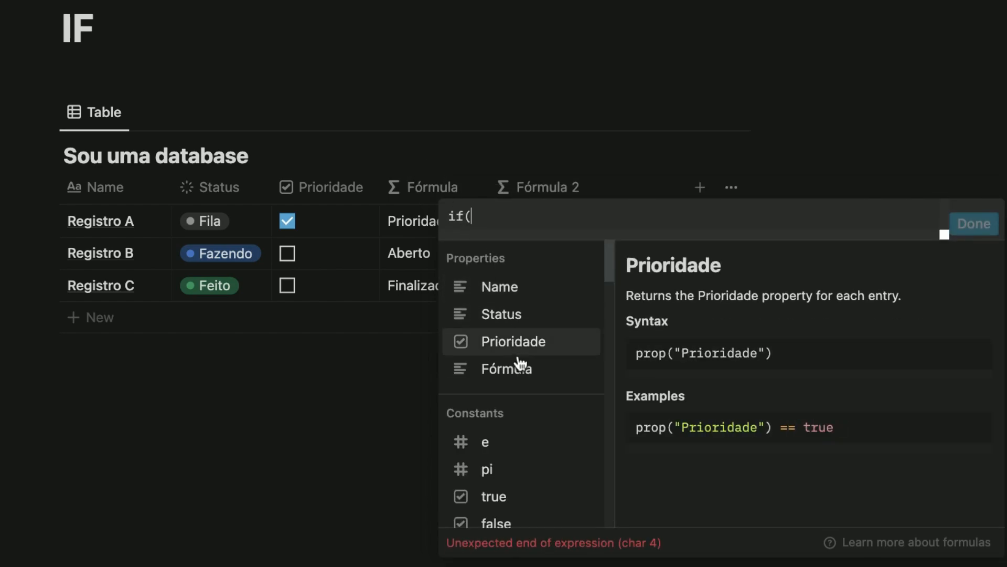
{"action": "left_click", "coordinate": [512, 316]}
{"action": "type", "text": "==\"Feito\","}
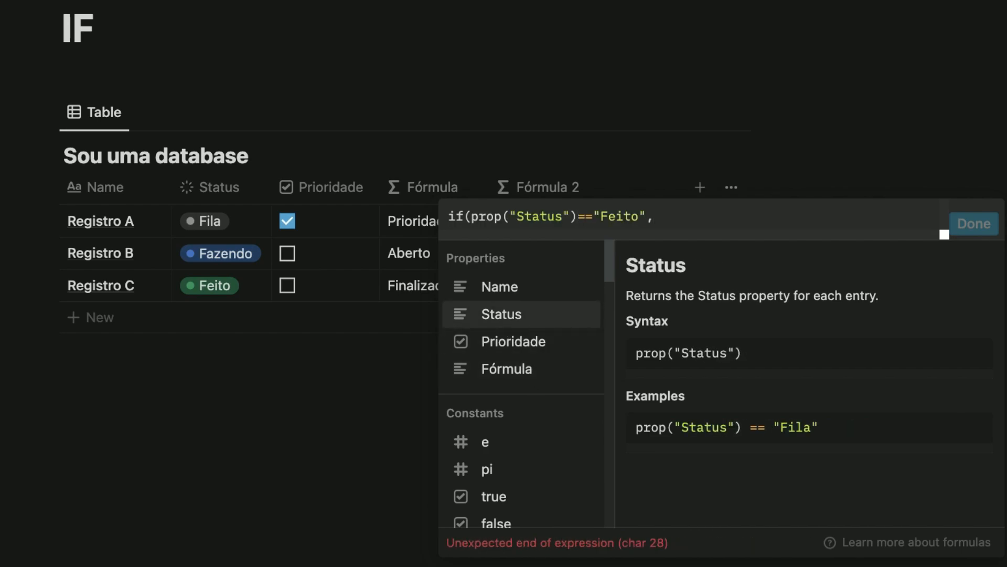
Complete the Status condition with "Finalizado" as the true result and the copied and formula as the false result, and save.
{"action": "type", "text": "\"Finalizado\","}
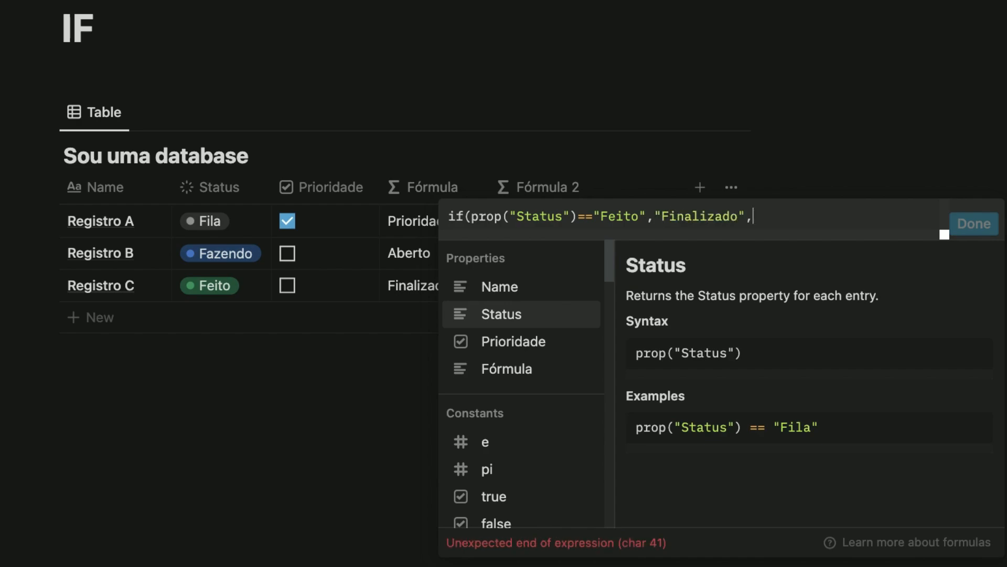
{"action": "key", "text": "super+v"}
{"action": "type", "text": ")"}
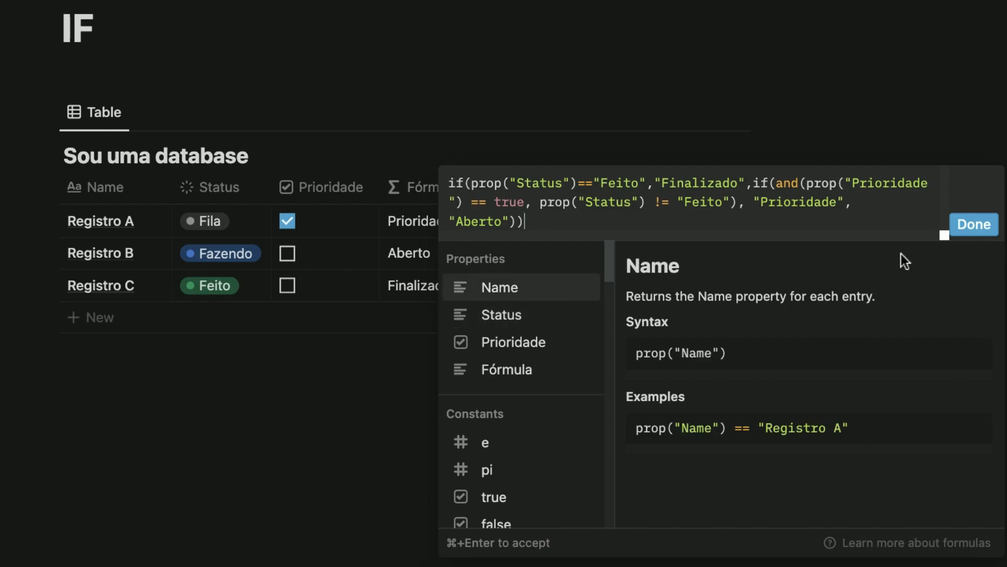
{"action": "left_click", "coordinate": [968, 228]}
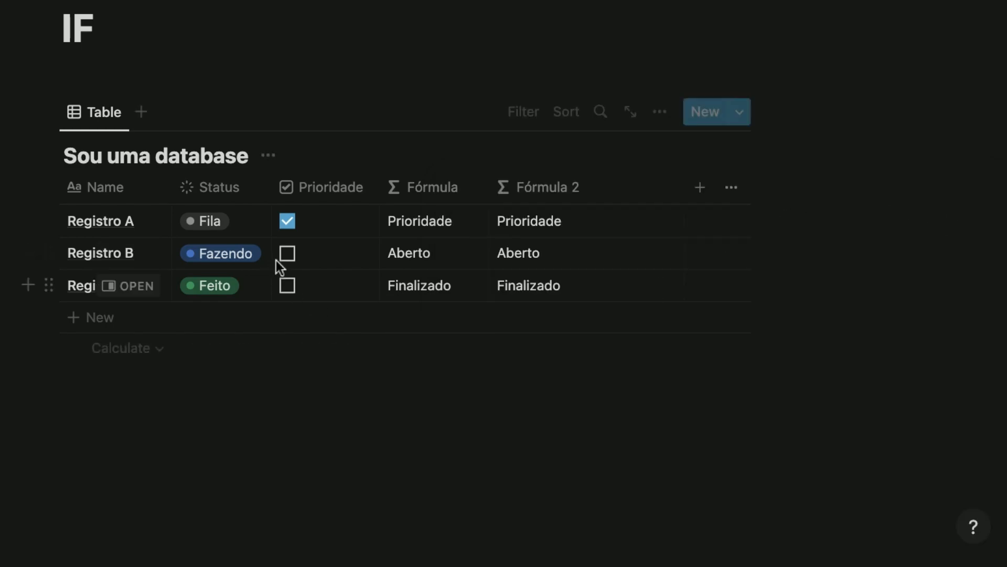
Check Prioridade for Registro B and Registro C, and set Registro B's Status to Feito.
{"action": "left_click", "coordinate": [287, 253]}
{"action": "left_click", "coordinate": [291, 283]}
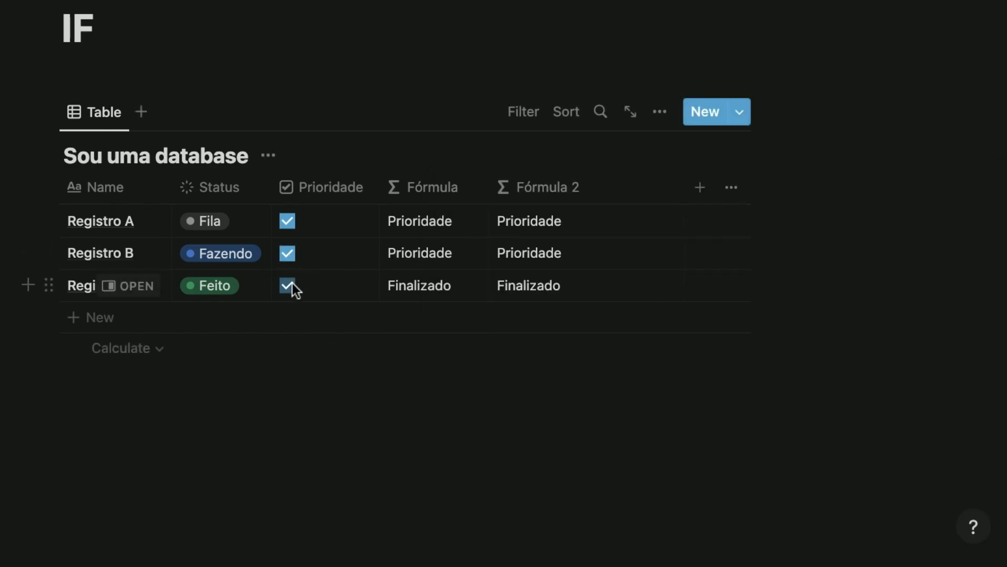
{"action": "left_click", "coordinate": [238, 256]}
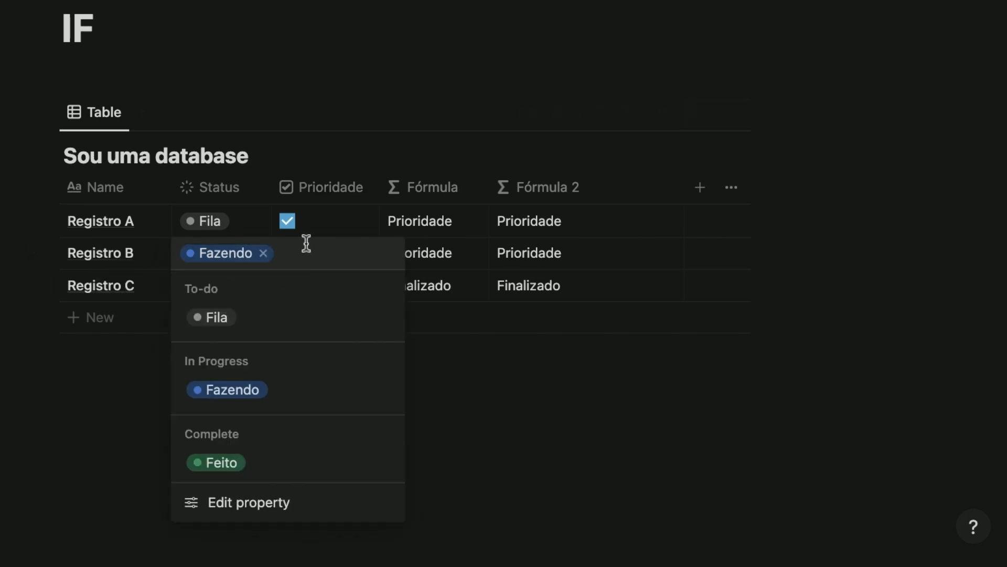
{"action": "key", "text": "Escape"}
{"action": "left_click", "coordinate": [226, 260]}
{"action": "left_click", "coordinate": [236, 472]}
Test Registro A's Status as Feito, and change it to Fazendo.
{"action": "left_click", "coordinate": [212, 222]}
{"action": "left_click", "coordinate": [235, 432]}
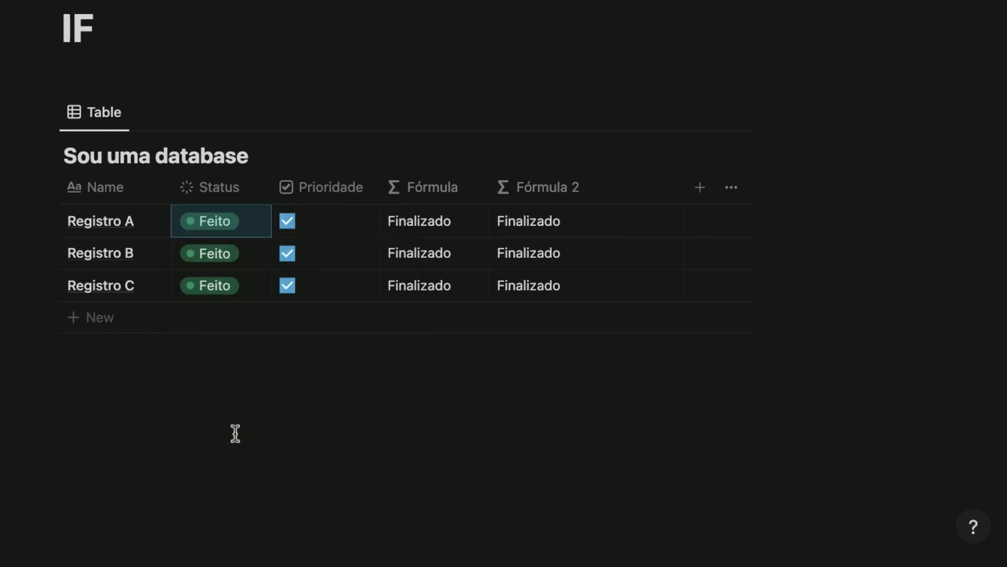
{"action": "left_click", "coordinate": [213, 221]}
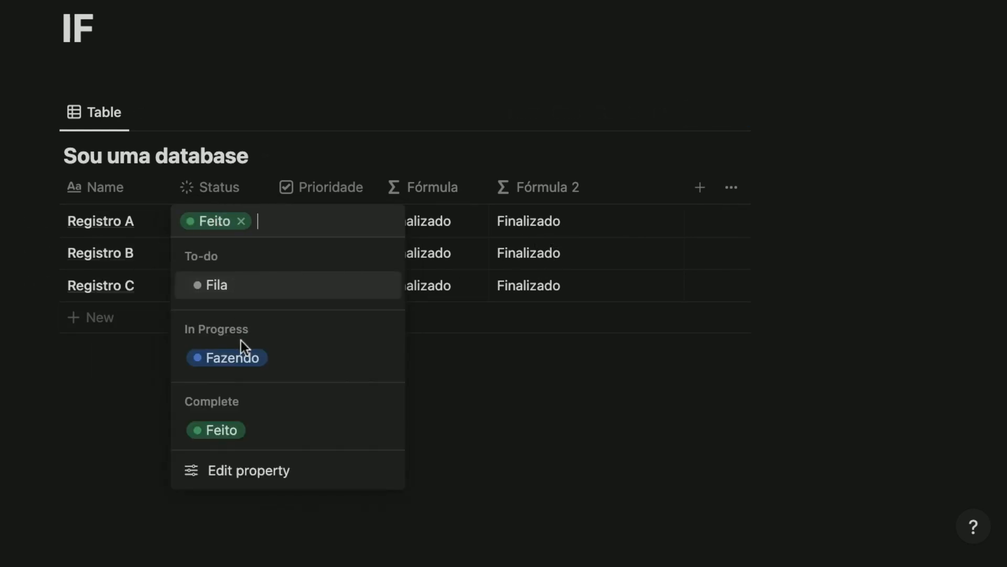
{"action": "left_click", "coordinate": [239, 358]}
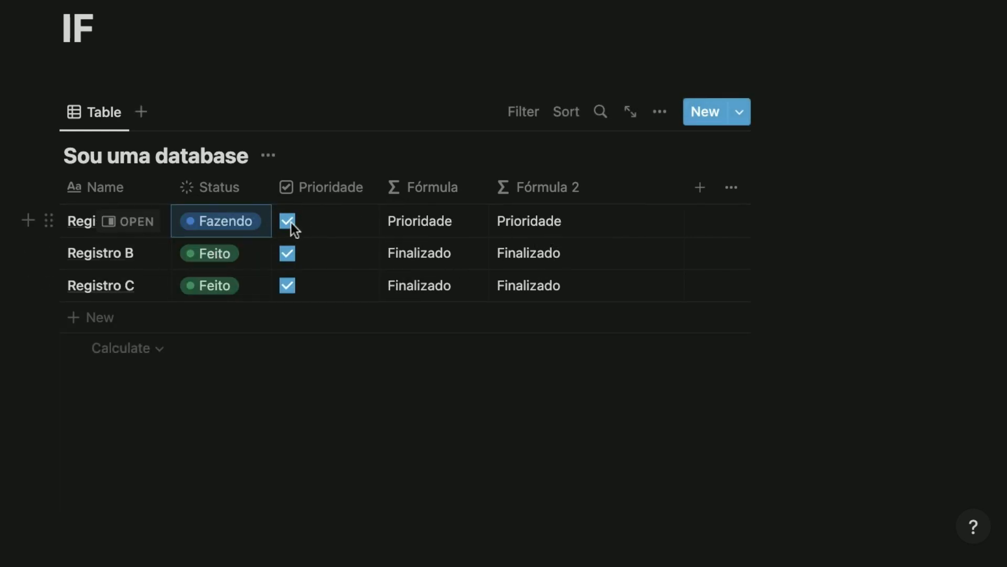
Clear the Prioridade checkbox of Registro A to test both formulas on a record in Fazendo without priority.
{"action": "left_click", "coordinate": [288, 220]}
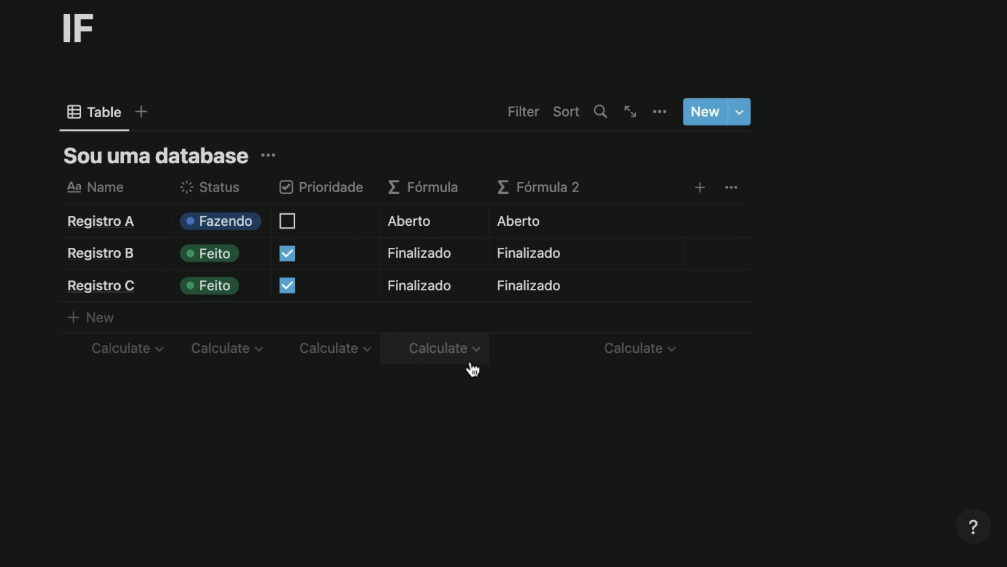
Review the Fórmula 2 formula, examining the nested and() condition on Prioridade and Status, and close it without changing it.
{"action": "left_click", "coordinate": [533, 220]}
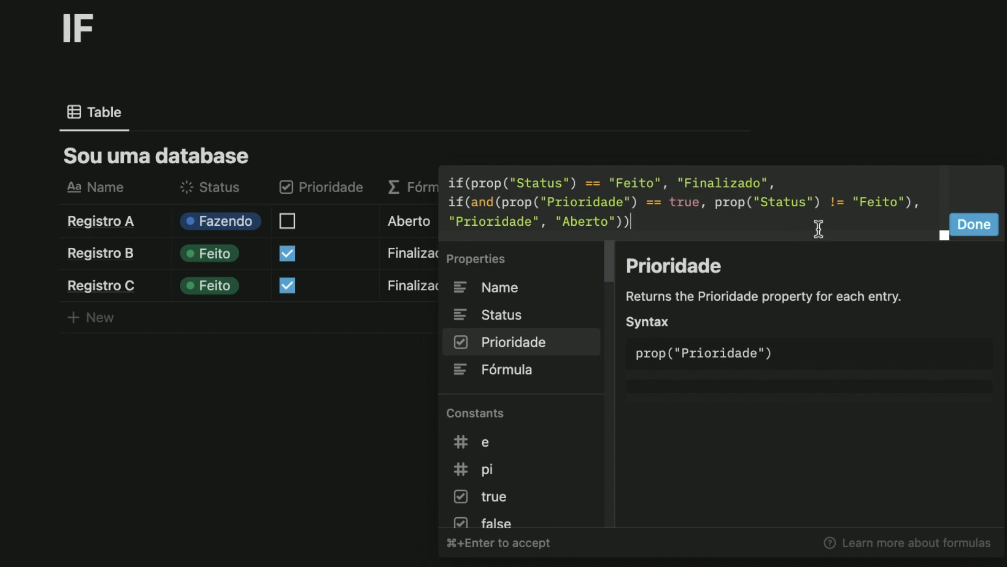
{"action": "left_click", "coordinate": [436, 181]}
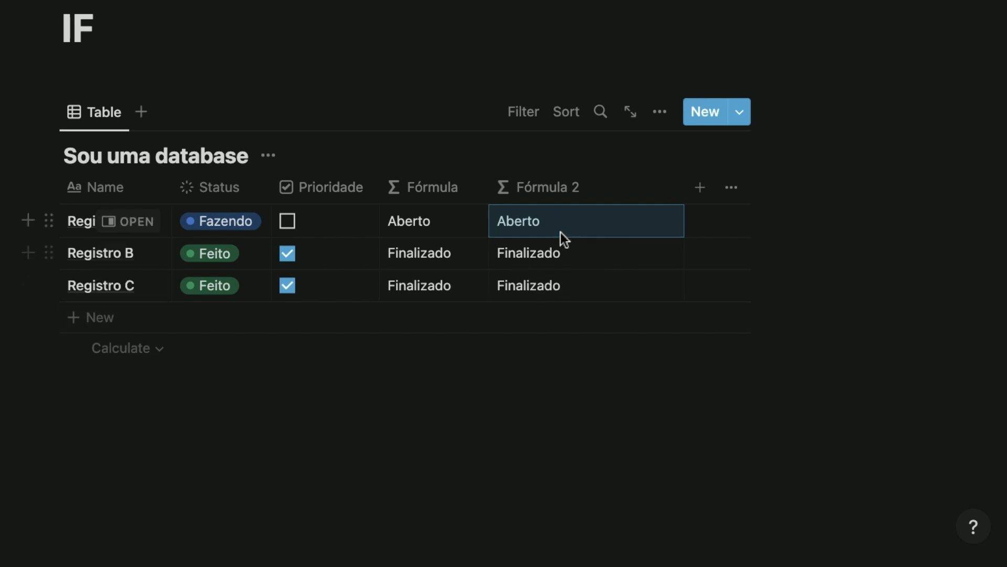
{"action": "left_click", "coordinate": [519, 236]}
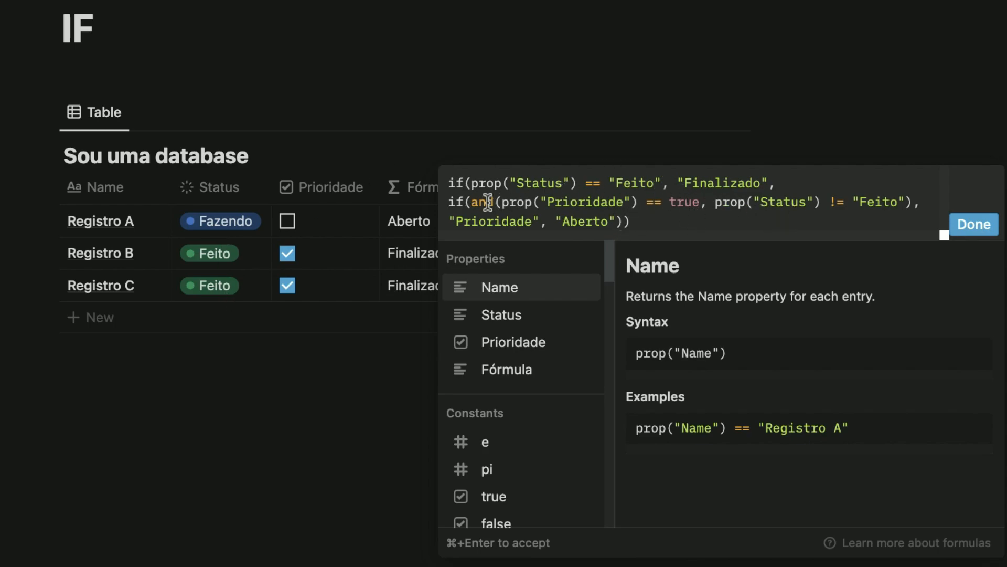
{"action": "left_click_drag", "start_coordinate": [471, 202], "coordinate": [822, 204]}
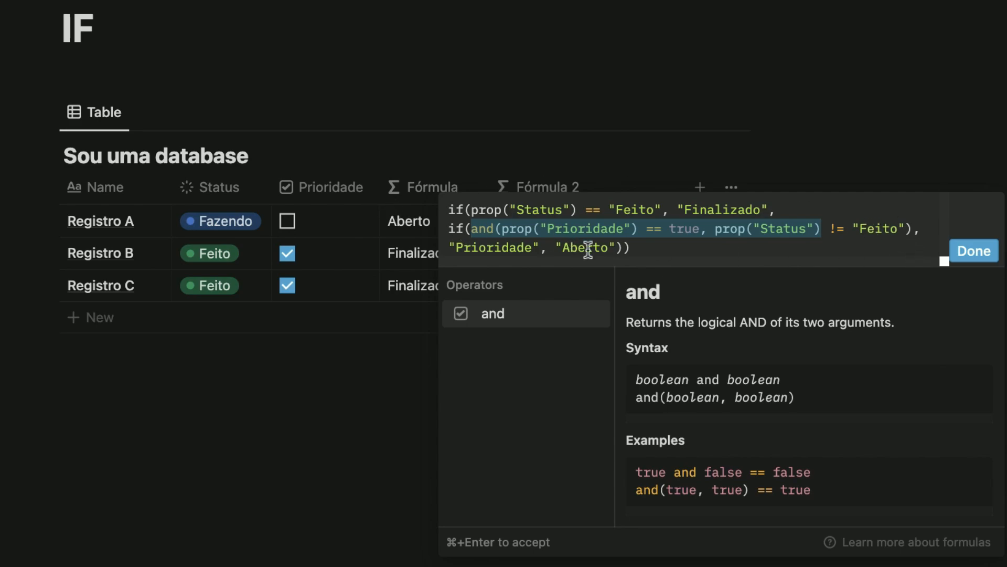
{"action": "left_click", "coordinate": [971, 253]}
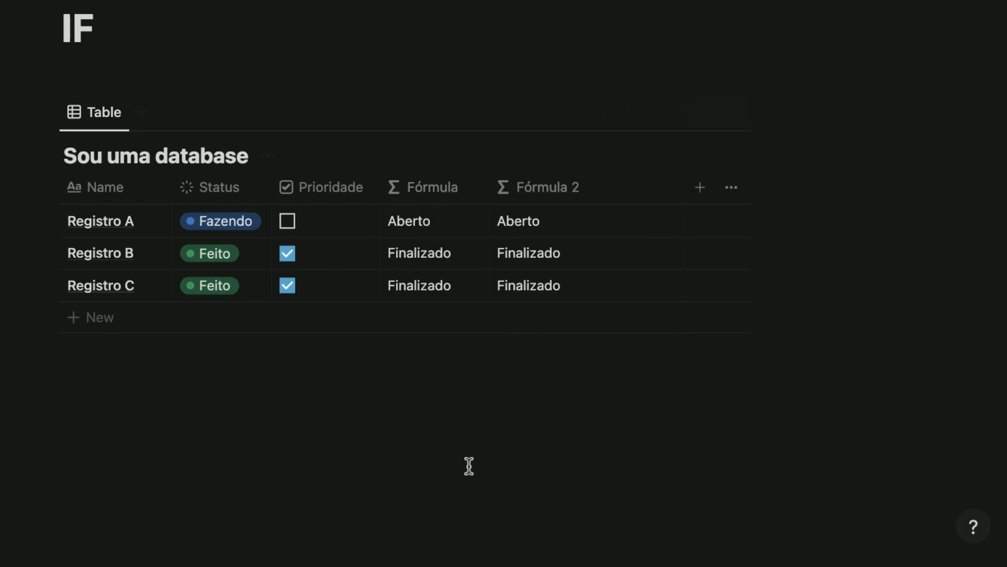